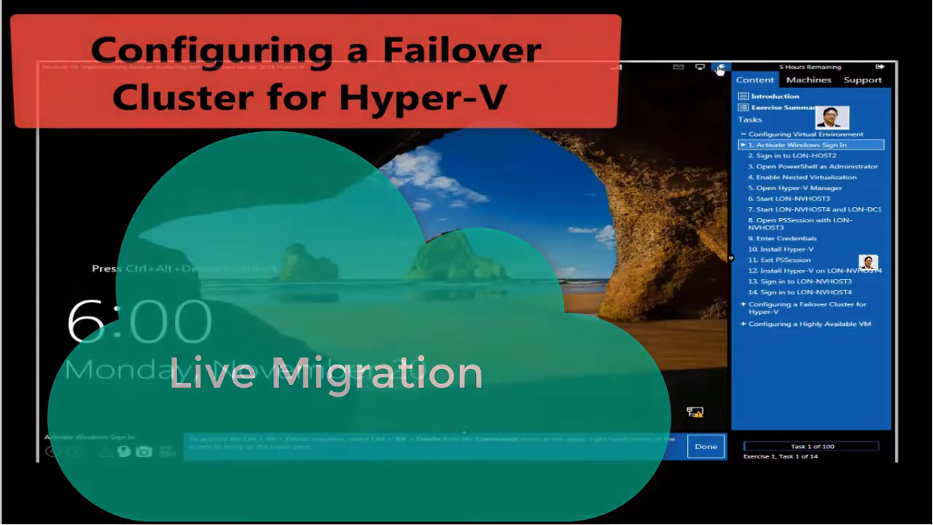
Send Ctrl+Alt+Delete to LON-HOST2 and mark lab task 1 as done.
{"action": "left_click", "coordinate": [721, 66]}
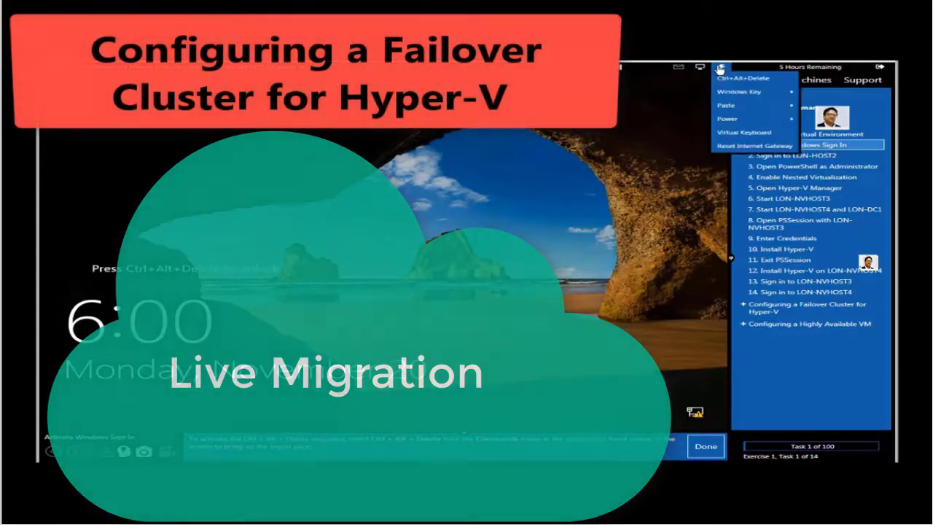
{"action": "left_click", "coordinate": [722, 78]}
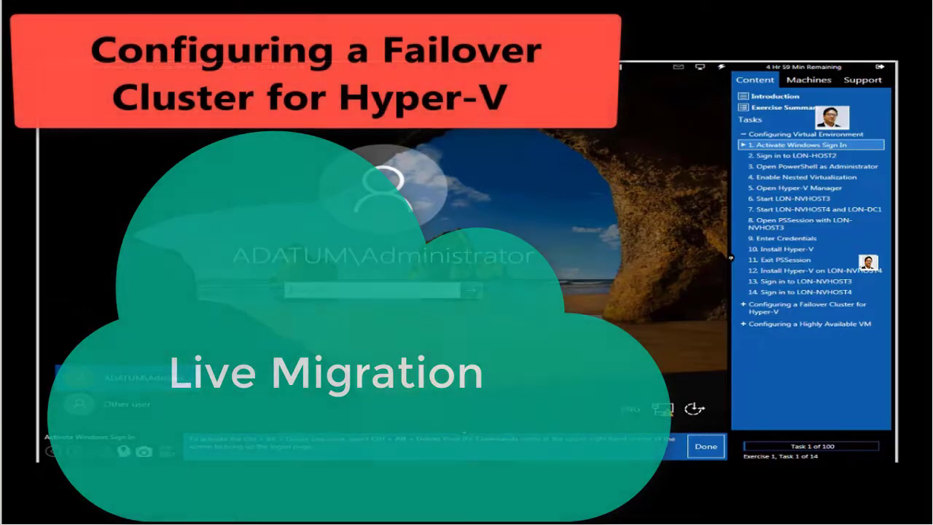
{"action": "left_click", "coordinate": [706, 446]}
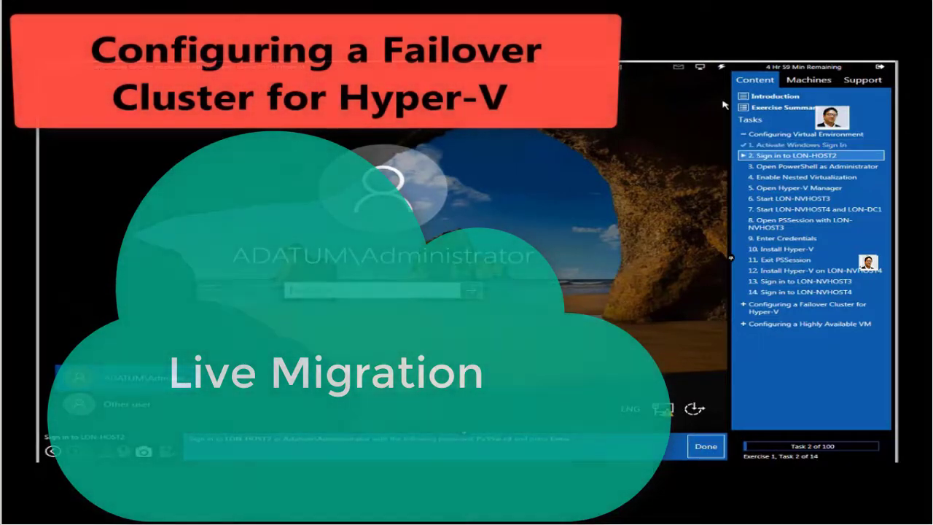
Sign in with the pasted administrator password and mark task 2 as done.
{"action": "left_click", "coordinate": [721, 66]}
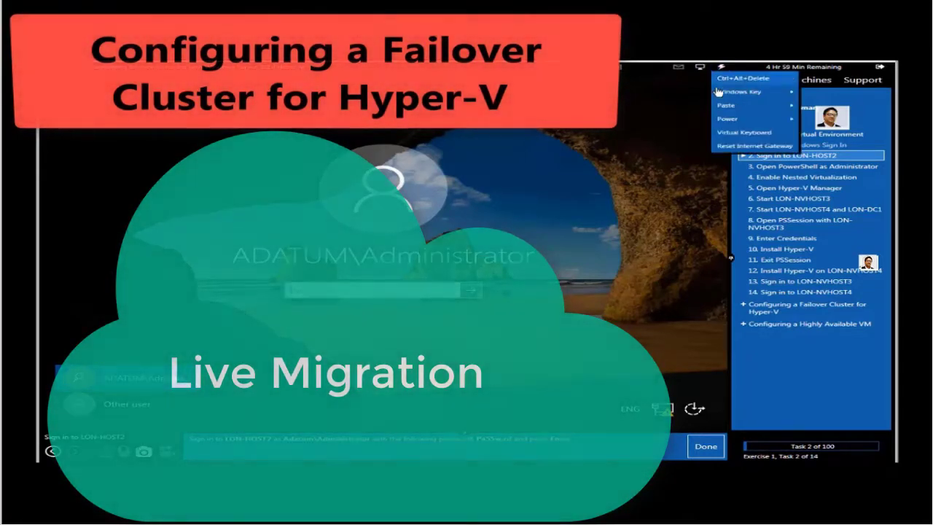
{"action": "mouse_move", "coordinate": [758, 118]}
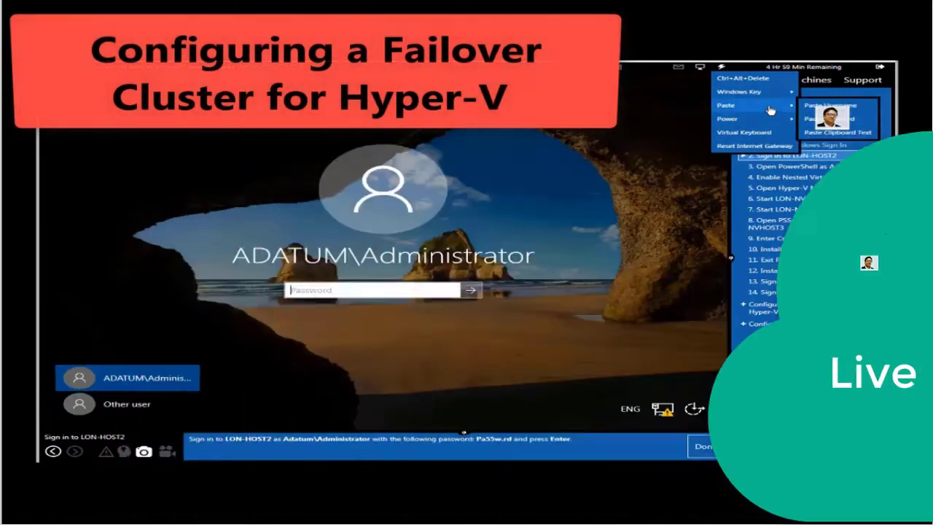
{"action": "left_click", "coordinate": [827, 118]}
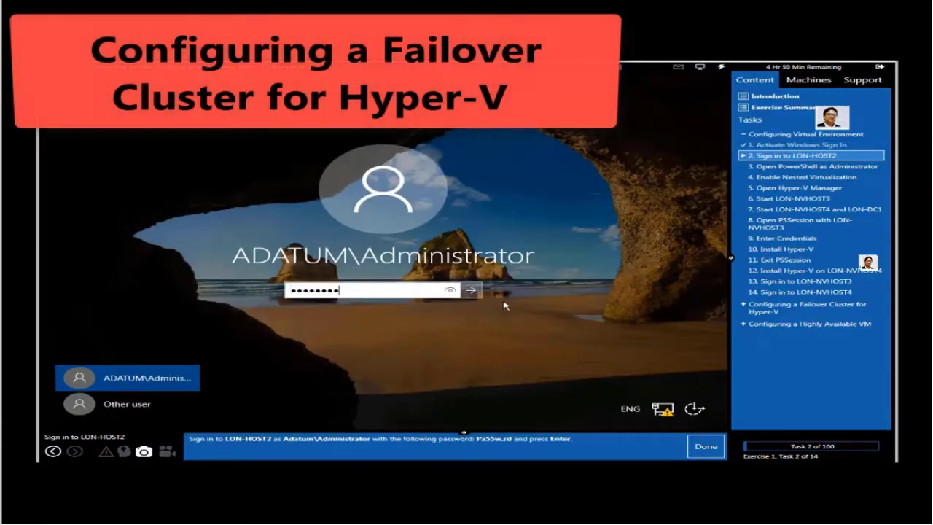
{"action": "left_click", "coordinate": [472, 290]}
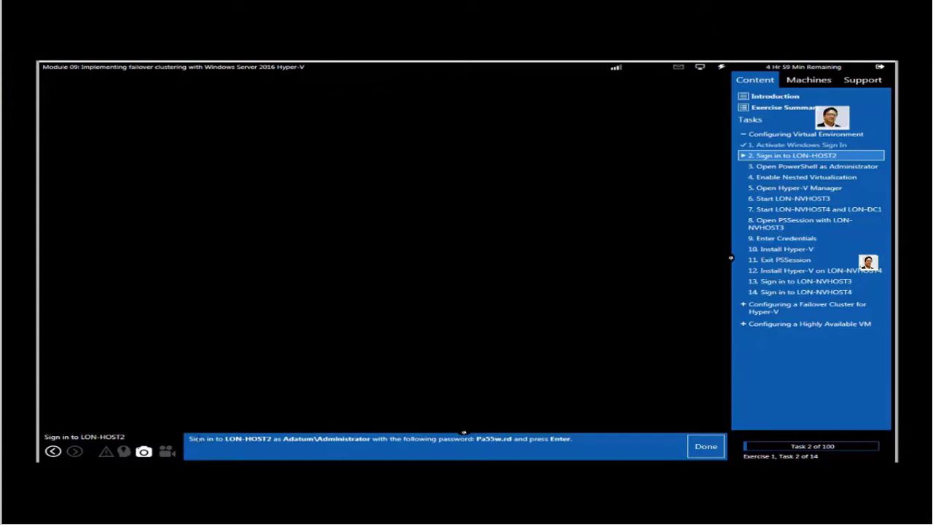
{"action": "left_click", "coordinate": [703, 448]}
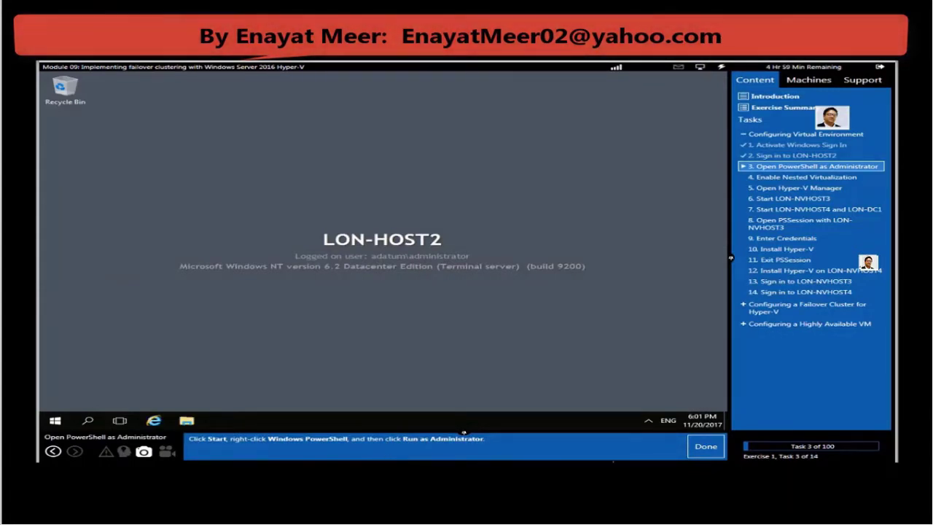
Launch Windows PowerShell as Administrator from the Start menu and maximize it.
{"action": "right_click", "coordinate": [59, 424]}
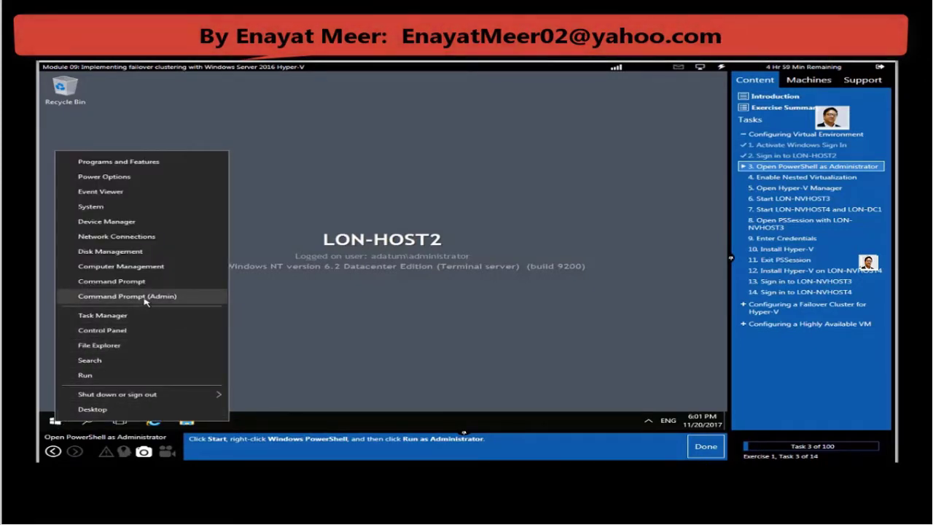
{"action": "left_click", "coordinate": [49, 428]}
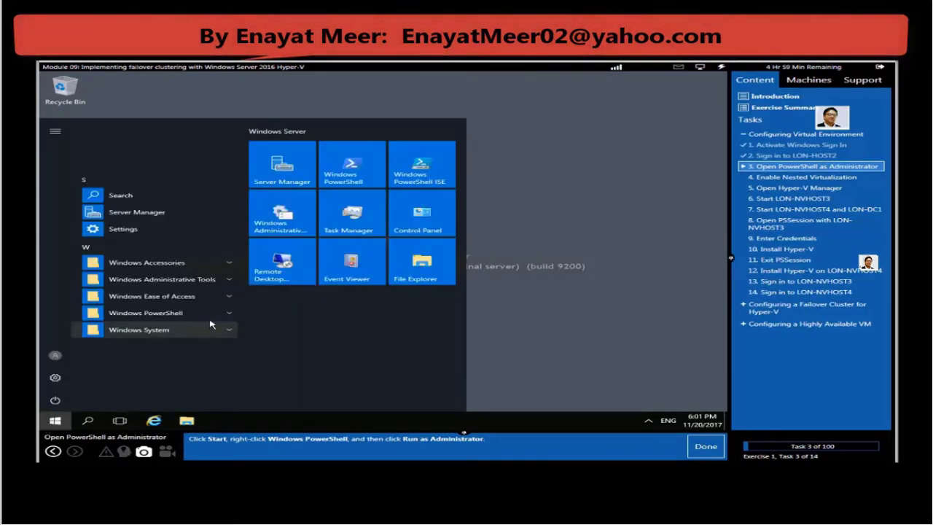
{"action": "left_click", "coordinate": [226, 318]}
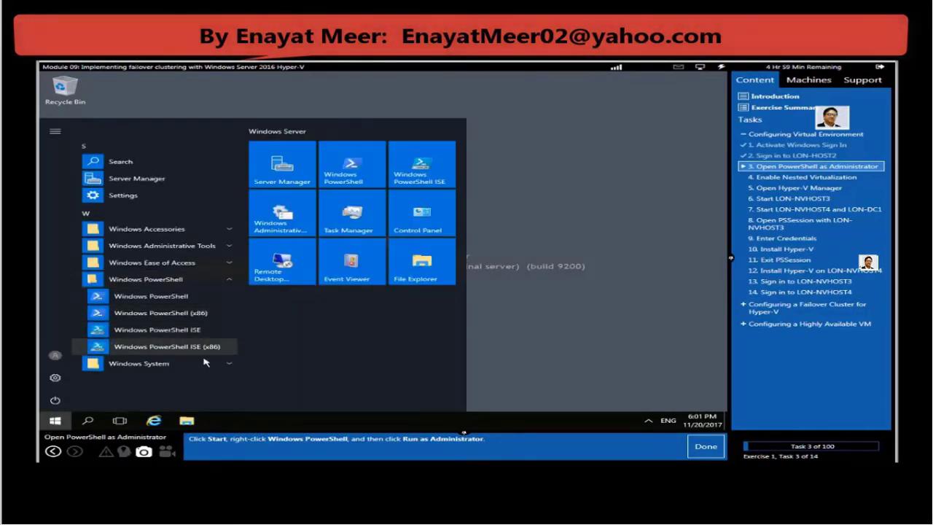
{"action": "right_click", "coordinate": [165, 298]}
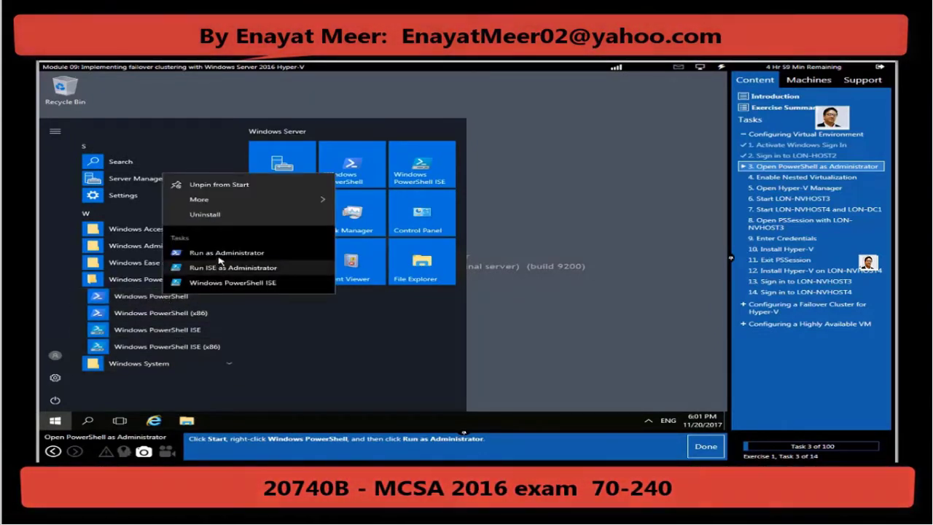
{"action": "left_click", "coordinate": [220, 255]}
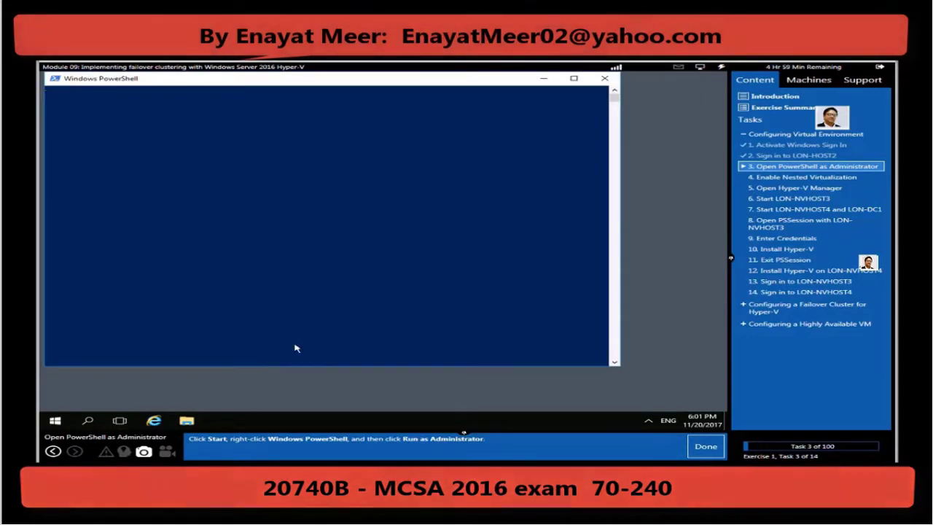
{"action": "double_click", "coordinate": [394, 82]}
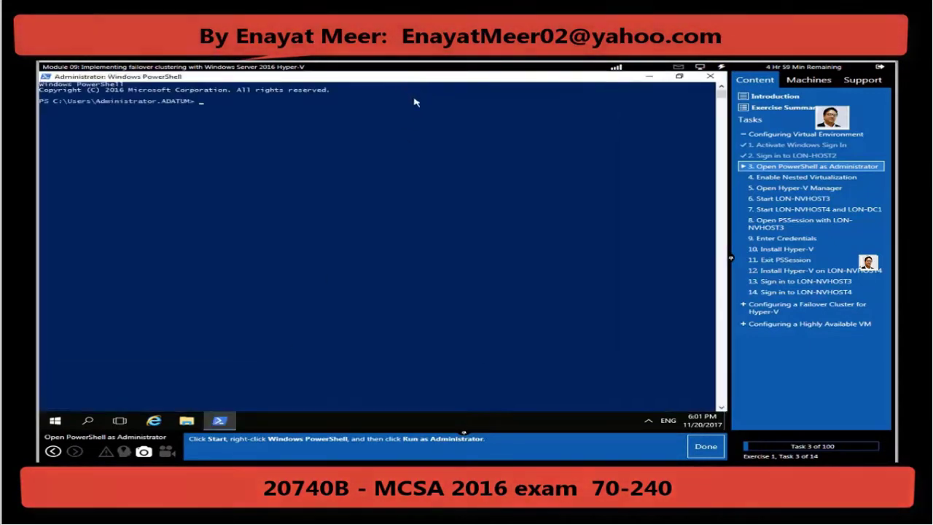
Enlarge the console font to Lucida Console size 14 in Properties.
{"action": "left_click", "coordinate": [47, 78]}
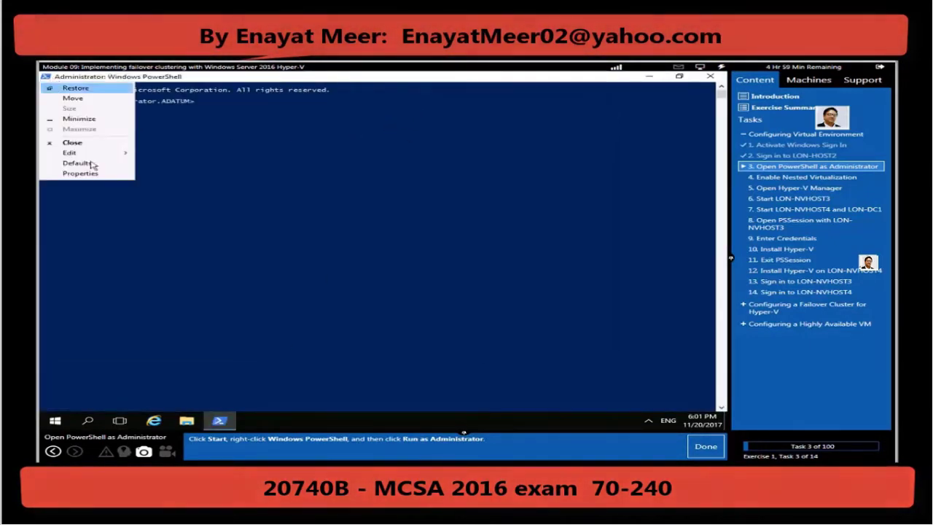
{"action": "left_click", "coordinate": [87, 172]}
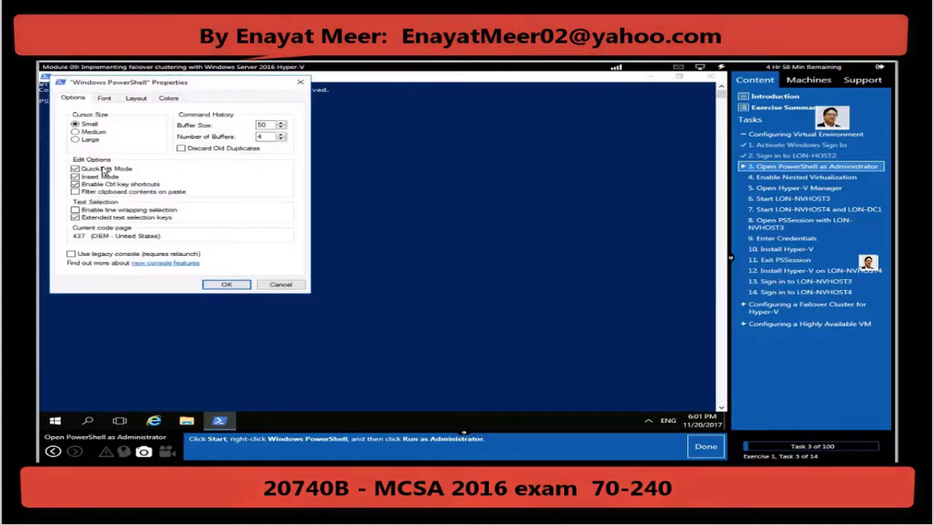
{"action": "left_click", "coordinate": [105, 102]}
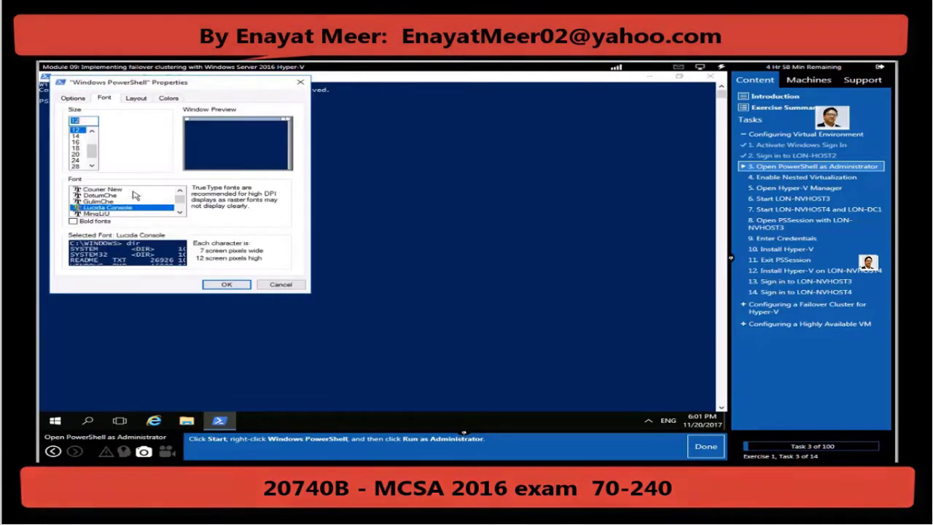
{"action": "left_click", "coordinate": [76, 142]}
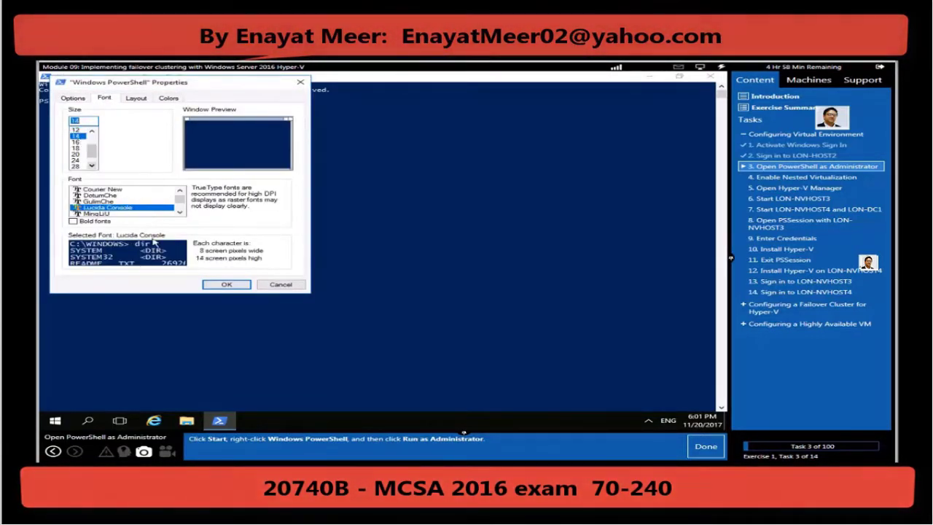
{"action": "left_click", "coordinate": [226, 285]}
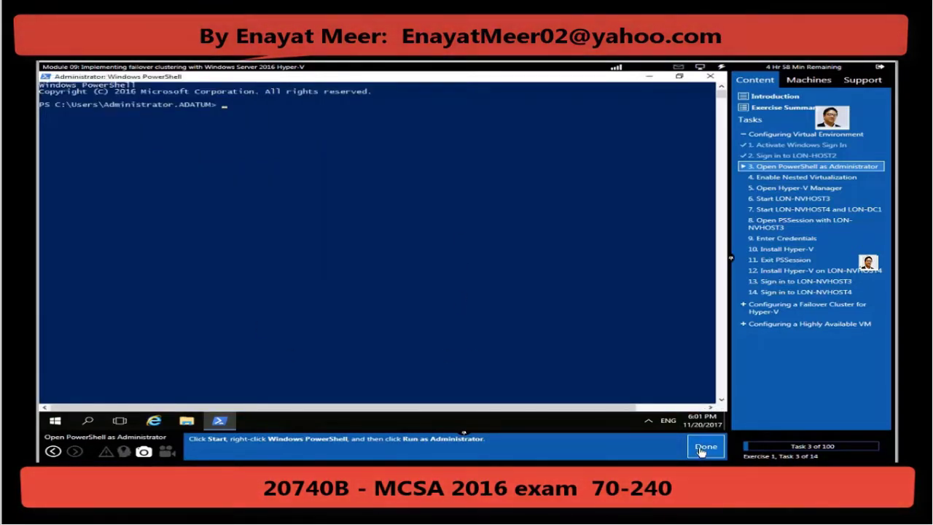
Mark task 3 as done and select the first Set-VMProcessor line in Notepad.
{"action": "left_click", "coordinate": [702, 449]}
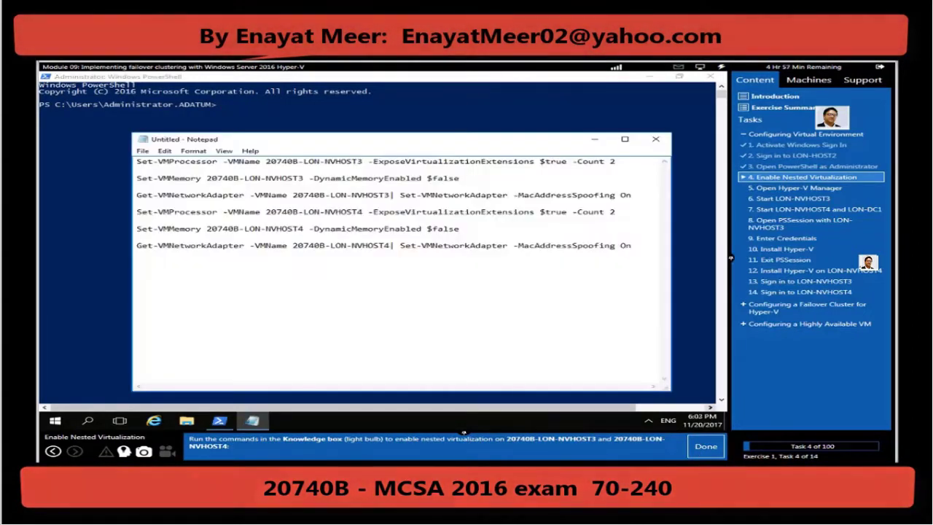
{"action": "left_click_drag", "start_coordinate": [223, 178], "coordinate": [296, 167]}
{"action": "left_click_drag", "start_coordinate": [401, 169], "coordinate": [617, 162]}
{"action": "key", "text": "ctrl+c"}
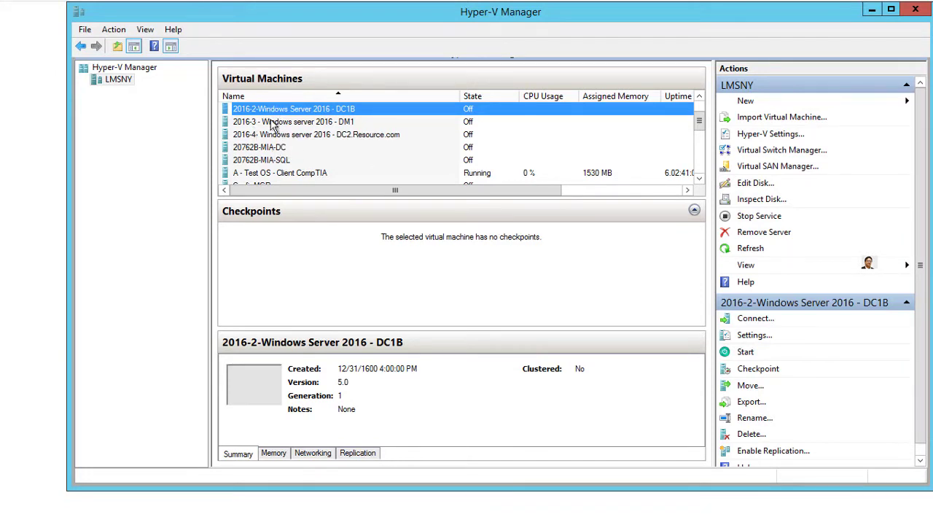
Open the DC1B virtual machine's settings and review its memory and processor pages.
{"action": "right_click", "coordinate": [291, 107]}
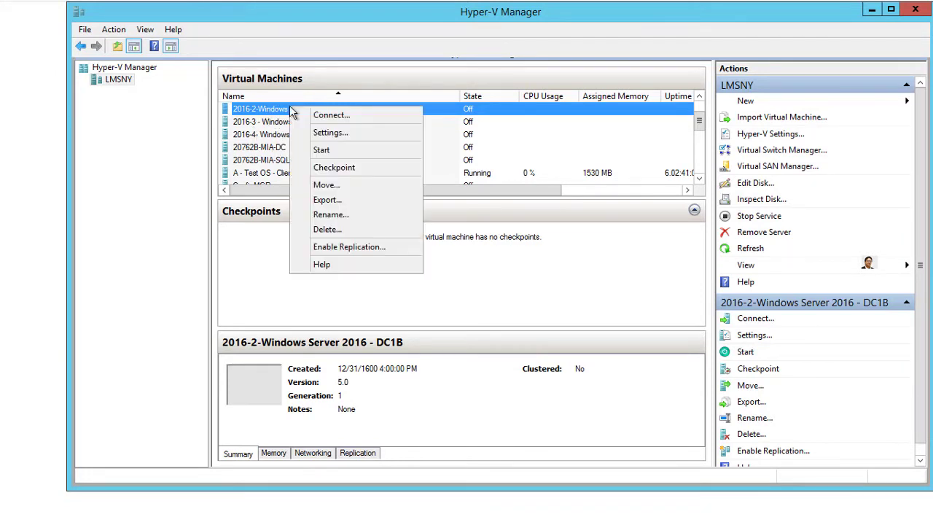
{"action": "left_click", "coordinate": [321, 132]}
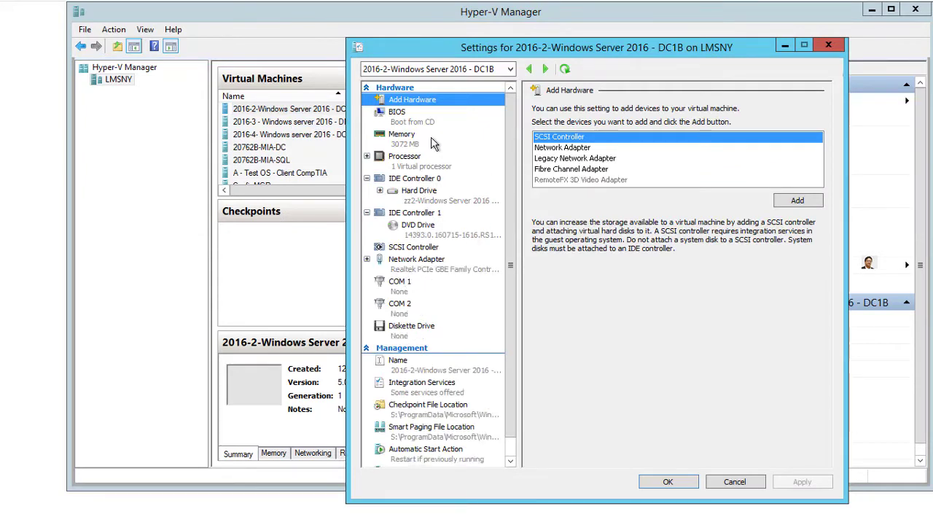
{"action": "left_click", "coordinate": [409, 140]}
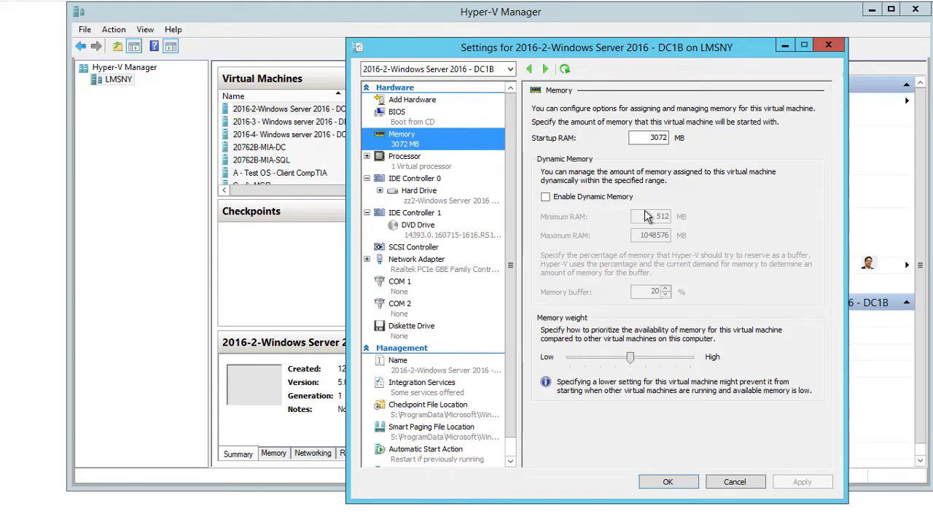
{"action": "left_click", "coordinate": [416, 163]}
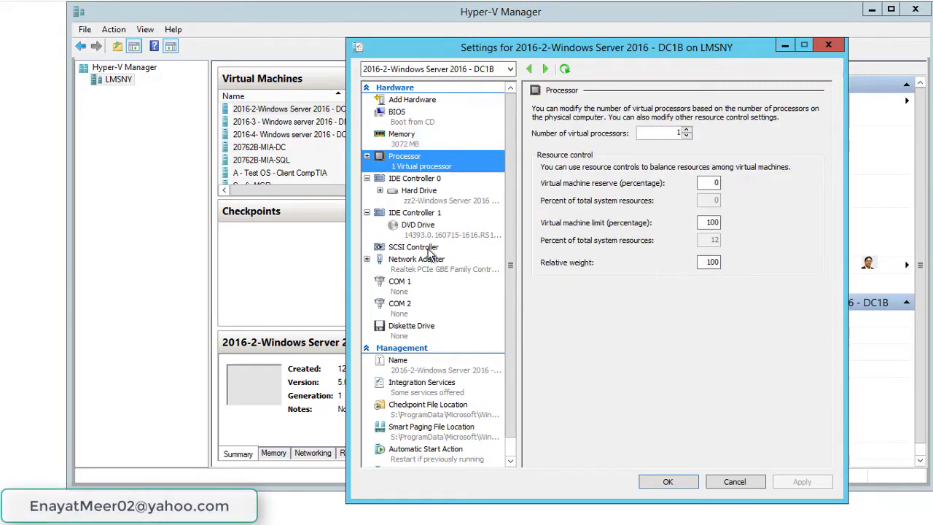
Raise the virtual processor count, then return it to 1.
{"action": "left_click", "coordinate": [686, 131]}
{"action": "left_click", "coordinate": [686, 131]}
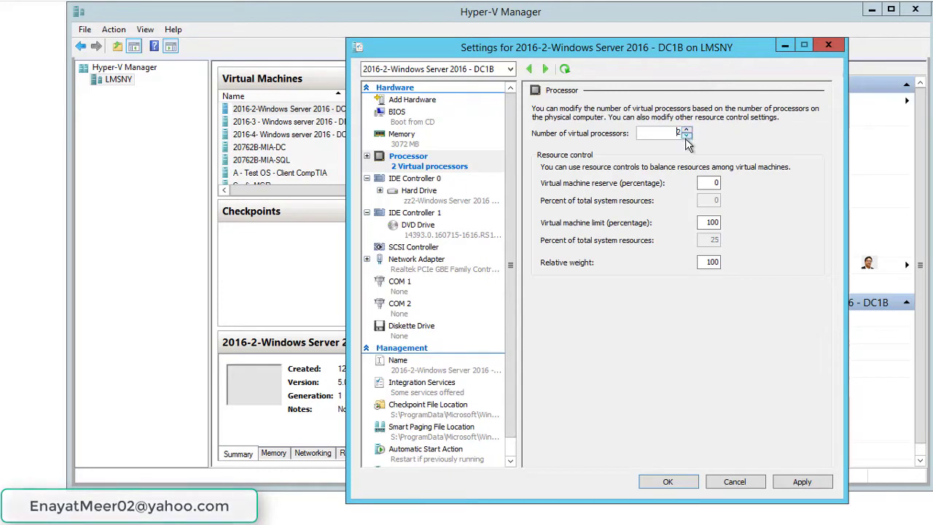
{"action": "left_click", "coordinate": [686, 130]}
{"action": "left_click", "coordinate": [686, 131]}
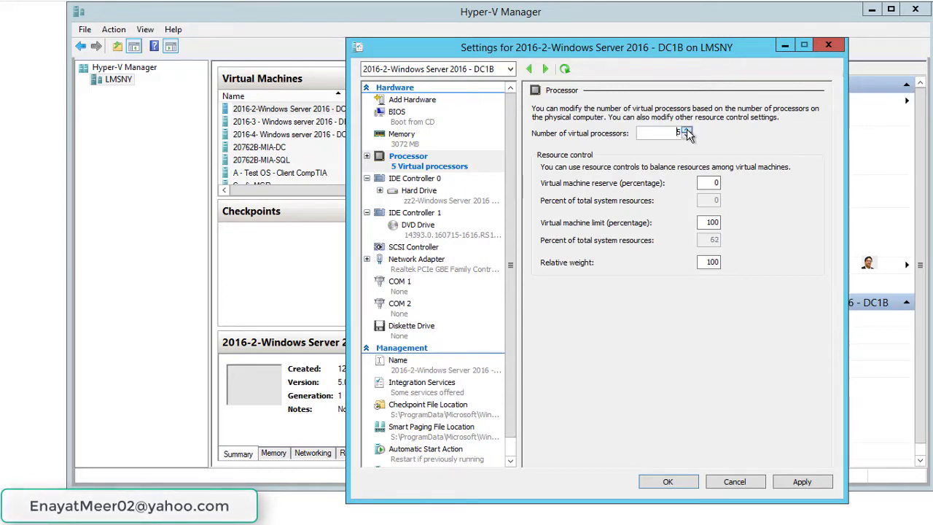
{"action": "left_click", "coordinate": [686, 130]}
{"action": "left_click", "coordinate": [685, 130]}
{"action": "left_click", "coordinate": [685, 136]}
{"action": "left_click", "coordinate": [686, 136]}
{"action": "left_click", "coordinate": [686, 136]}
{"action": "left_click", "coordinate": [686, 137]}
{"action": "left_click", "coordinate": [686, 136]}
{"action": "left_click", "coordinate": [686, 137]}
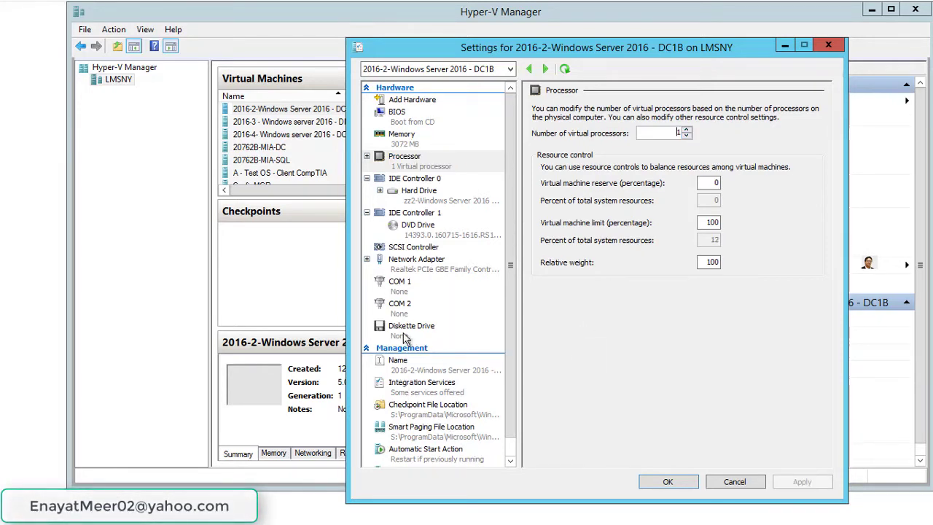
Inspect the network adapter's MAC address spoofing option under Advanced Features, then cancel.
{"action": "left_click", "coordinate": [415, 264]}
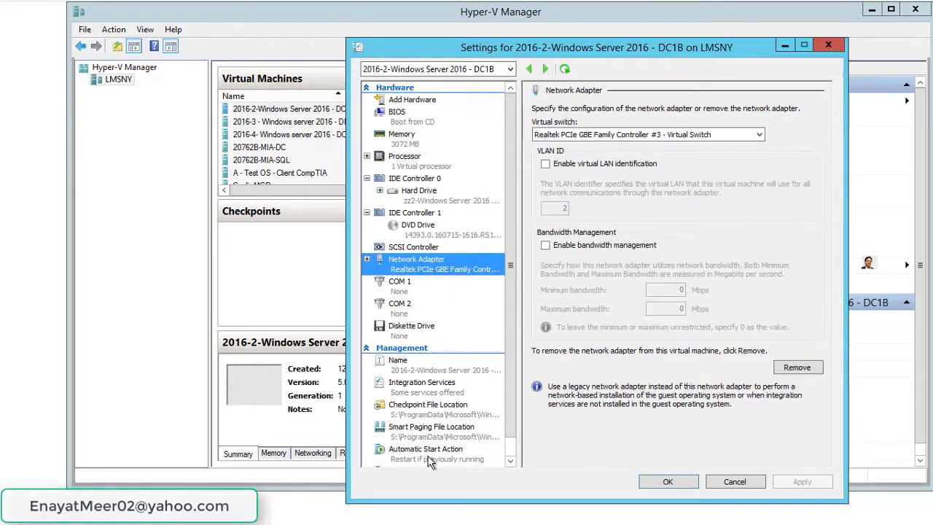
{"action": "left_click", "coordinate": [368, 260]}
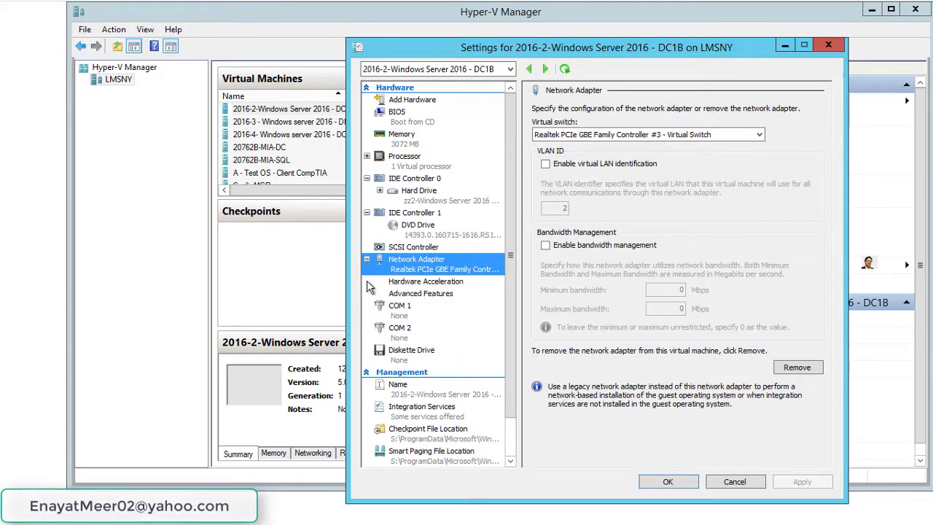
{"action": "left_click", "coordinate": [421, 293]}
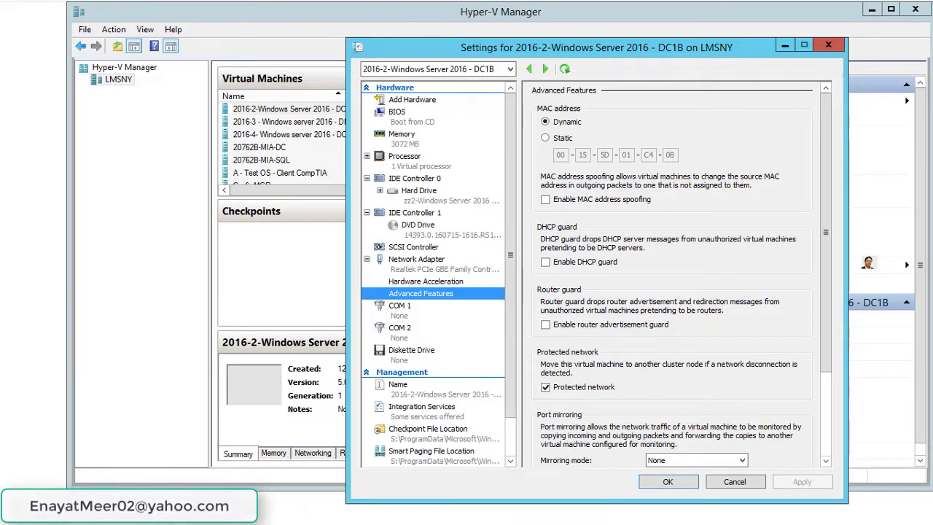
{"action": "left_click", "coordinate": [734, 481]}
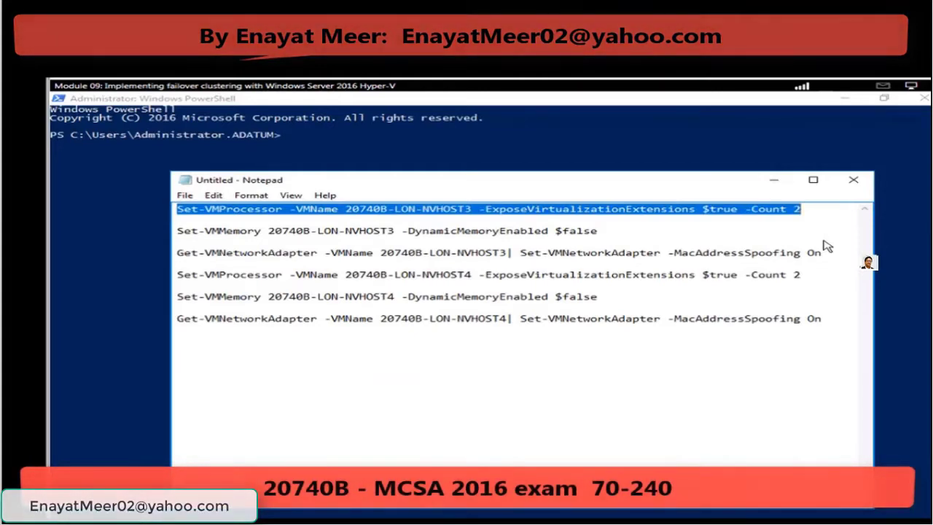
Run the Set-VMProcessor and Set-VMMemory commands for 20740B-LON-NVHOST3 in PowerShell.
{"action": "left_click", "coordinate": [359, 153]}
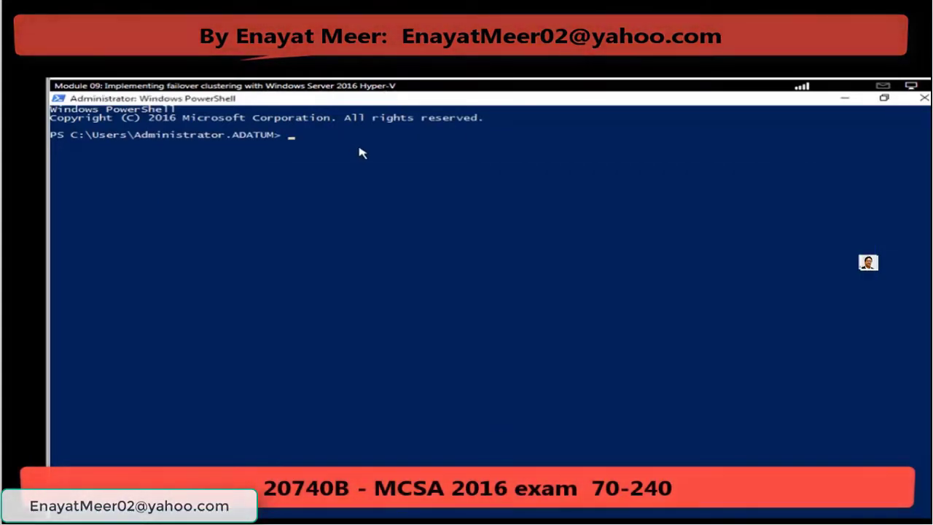
{"action": "right_click", "coordinate": [361, 152]}
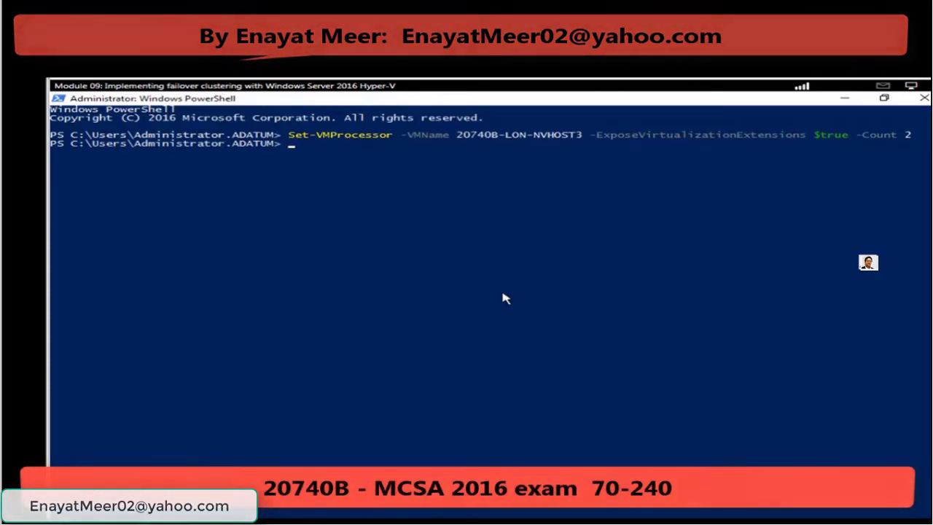
{"action": "key", "text": "alt+Tab"}
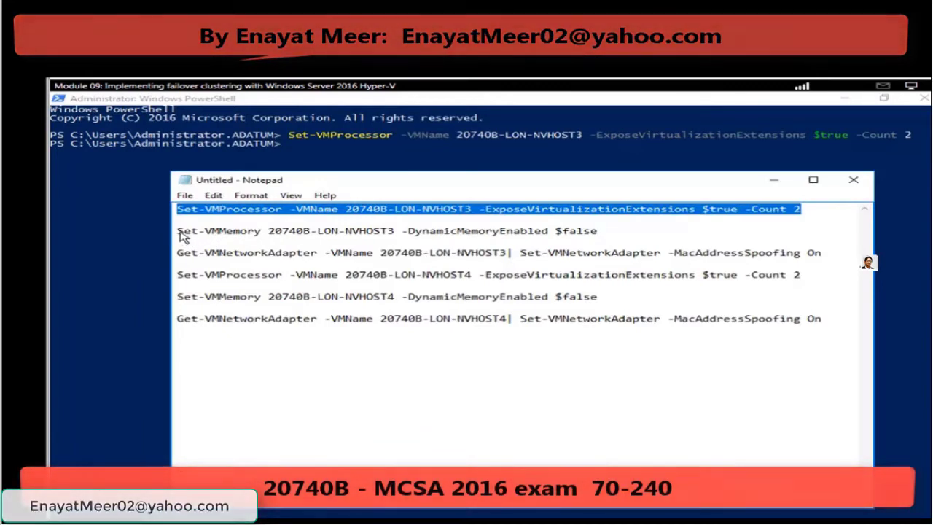
{"action": "left_click_drag", "start_coordinate": [178, 232], "coordinate": [610, 234]}
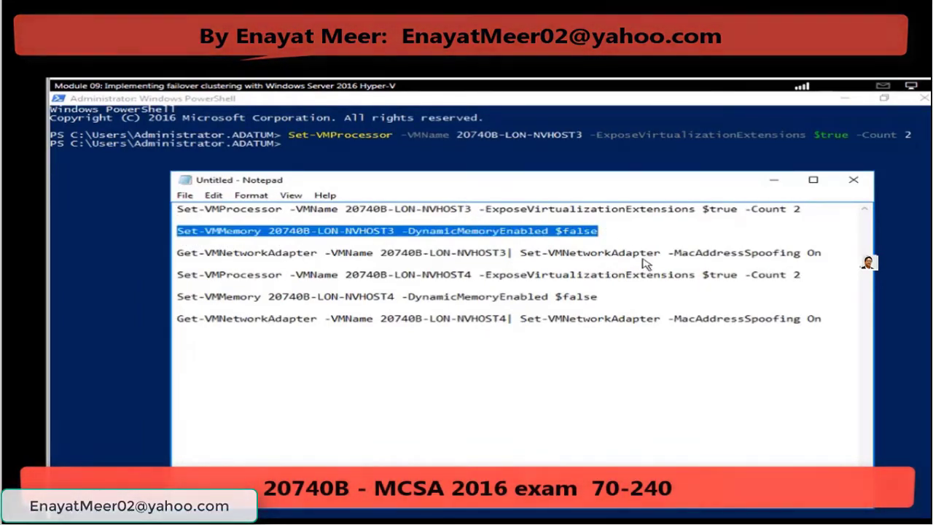
{"action": "key", "text": "ctrl+c"}
{"action": "left_click", "coordinate": [433, 154]}
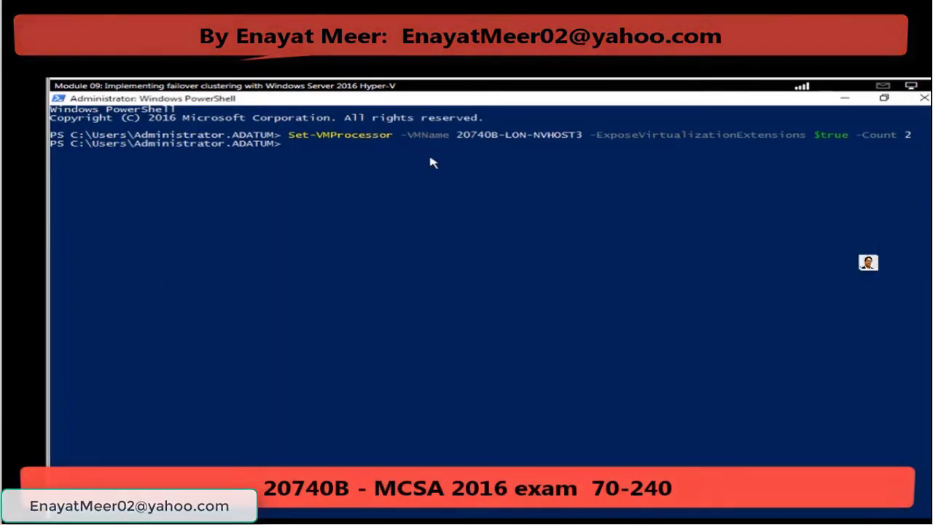
{"action": "right_click", "coordinate": [432, 162]}
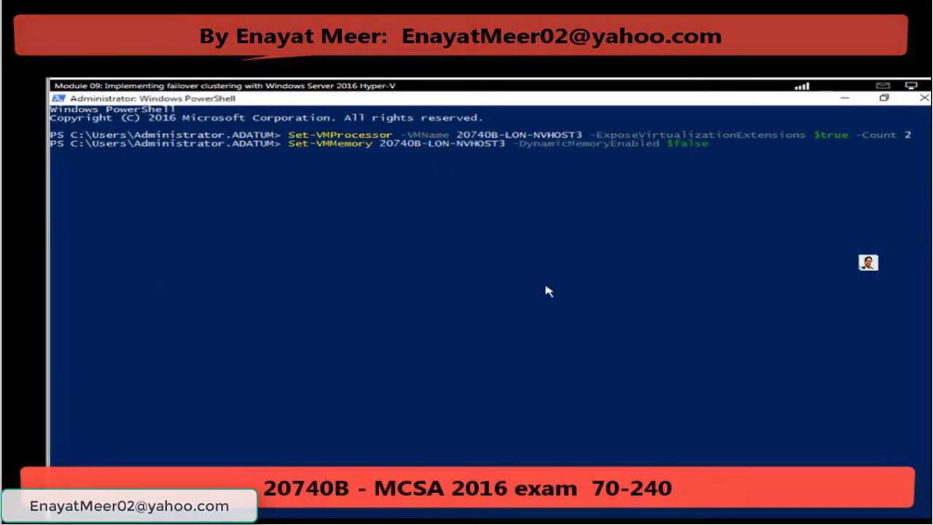
{"action": "key", "text": "Return"}
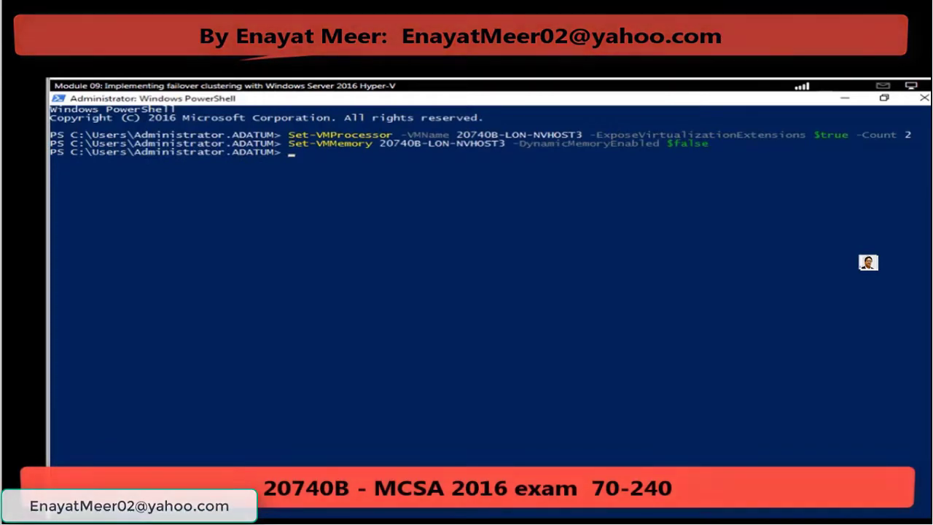
Run the Get-VMNetworkAdapter command turning MAC address spoofing On for NVHOST3.
{"action": "key", "text": "alt+Tab"}
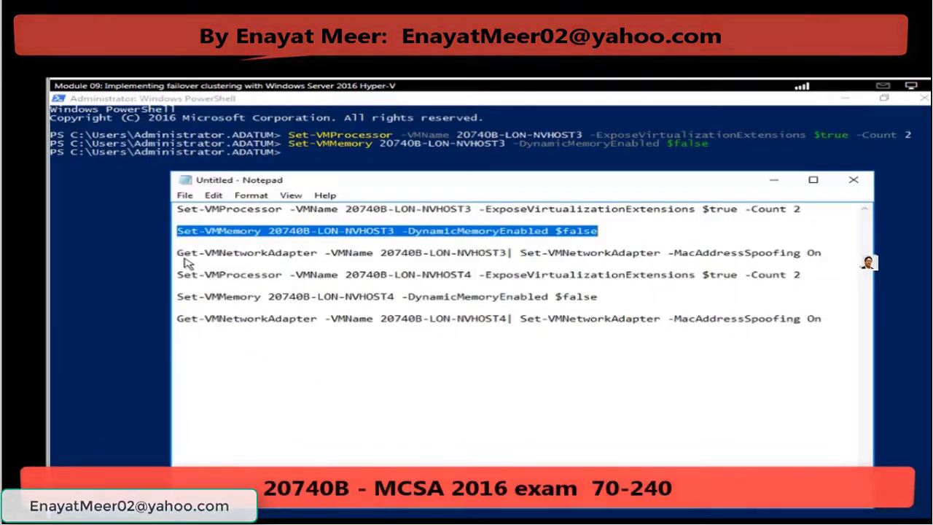
{"action": "left_click_drag", "start_coordinate": [178, 255], "coordinate": [826, 255]}
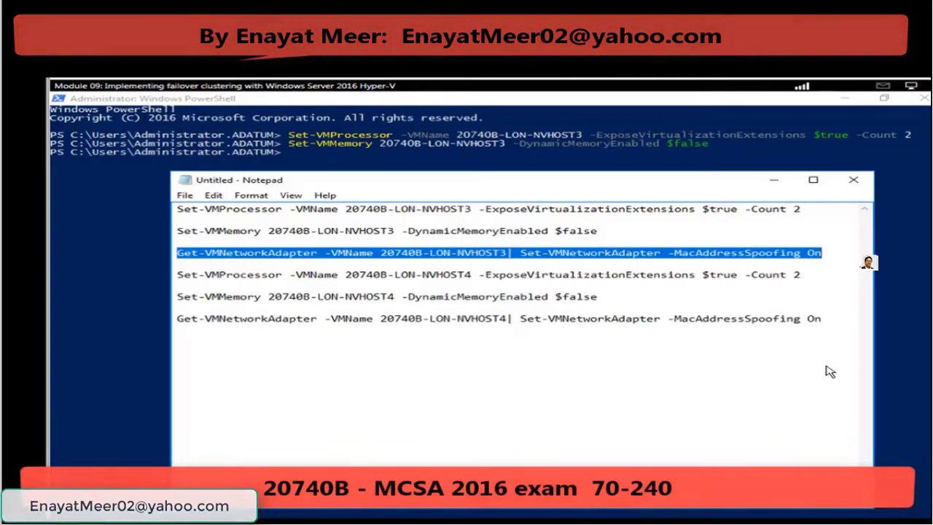
{"action": "left_click", "coordinate": [328, 160]}
{"action": "type", "text": "G"}
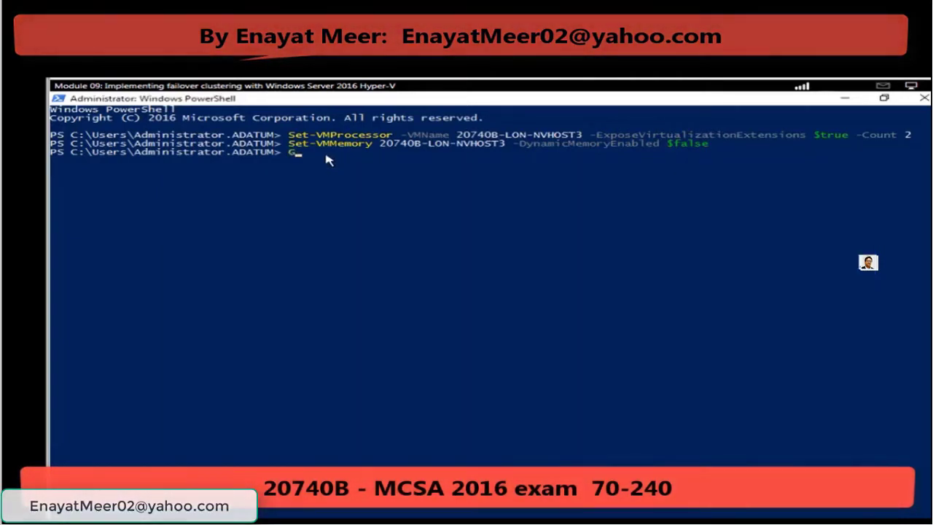
{"action": "key", "text": "BackSpace"}
{"action": "key", "text": "ctrl+v"}
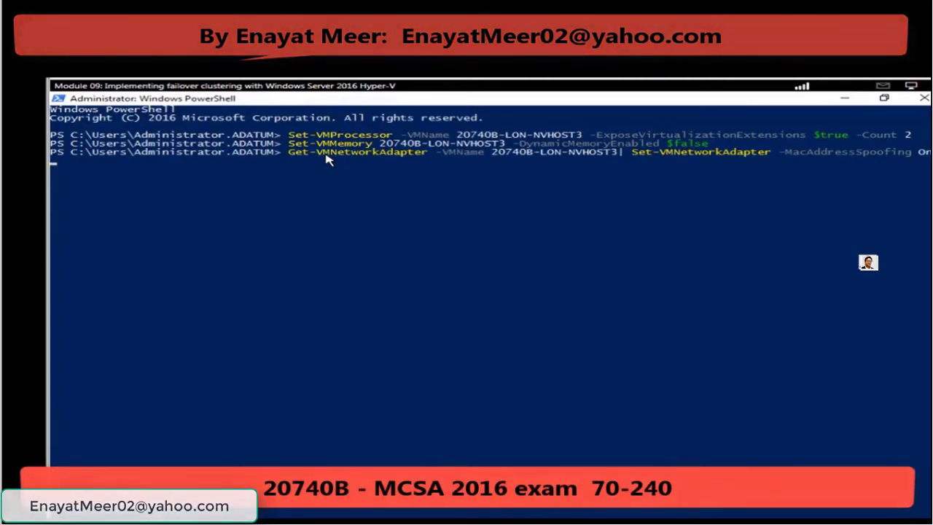
{"action": "key", "text": "alt+Tab"}
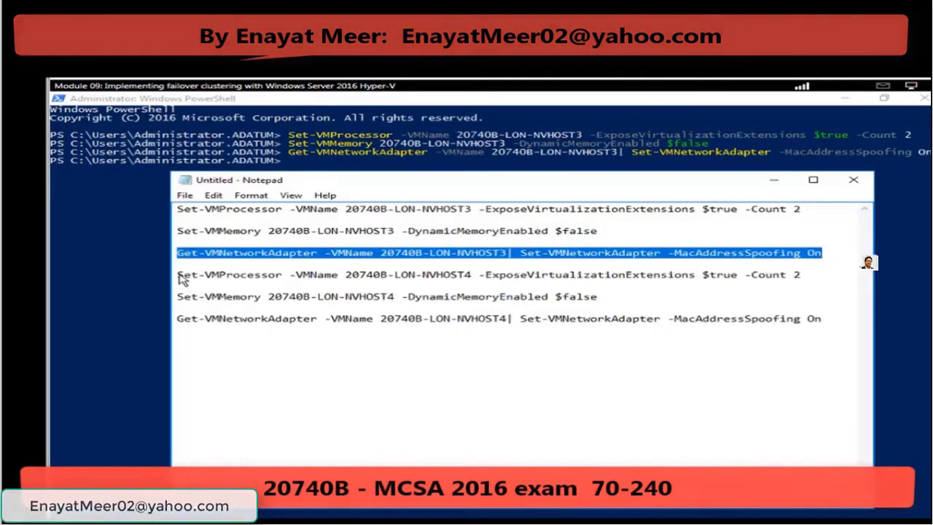
Run Set-VMProcessor exposing virtualization extensions on 20740B-LON-NVHOST4.
{"action": "left_click_drag", "start_coordinate": [178, 277], "coordinate": [833, 299]}
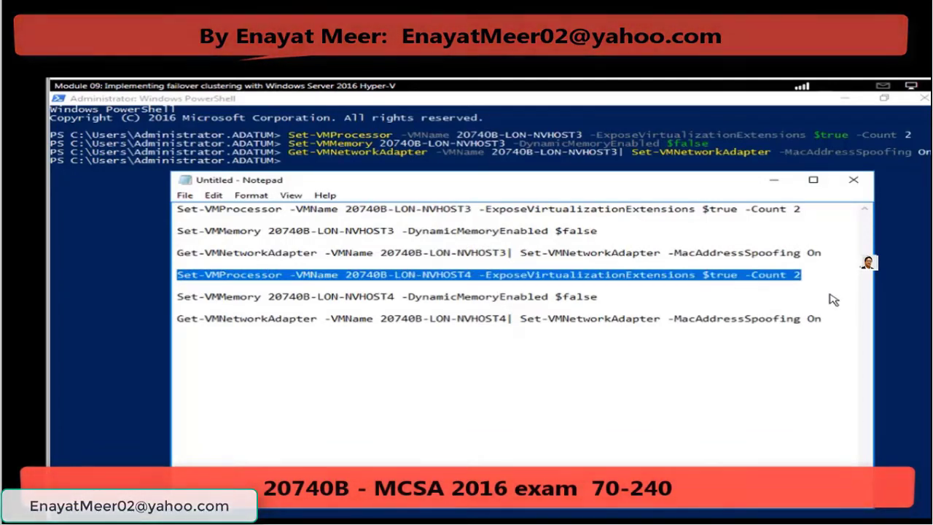
{"action": "key", "text": "ctrl+c"}
{"action": "left_click", "coordinate": [470, 168]}
{"action": "right_click", "coordinate": [471, 169]}
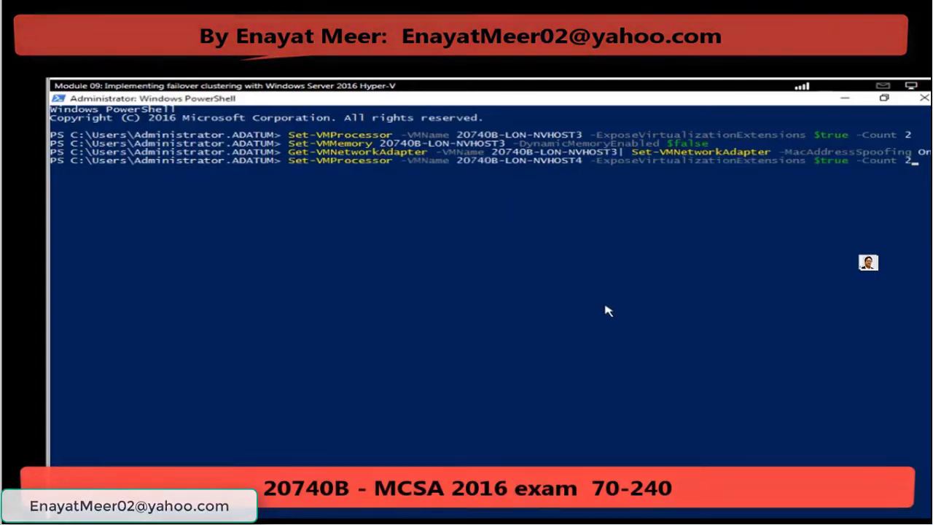
{"action": "key", "text": "Return"}
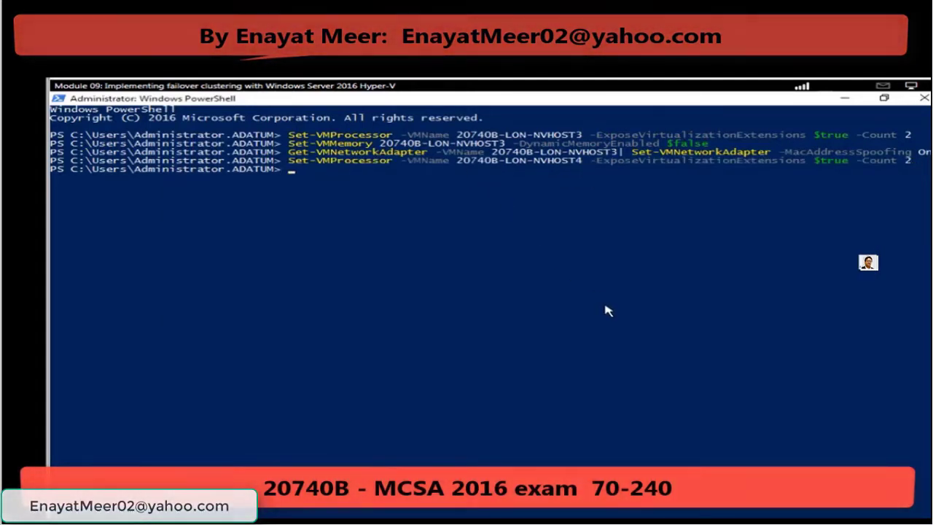
Run Set-VMMemory disabling dynamic memory on NVHOST4.
{"action": "key", "text": "alt+Tab"}
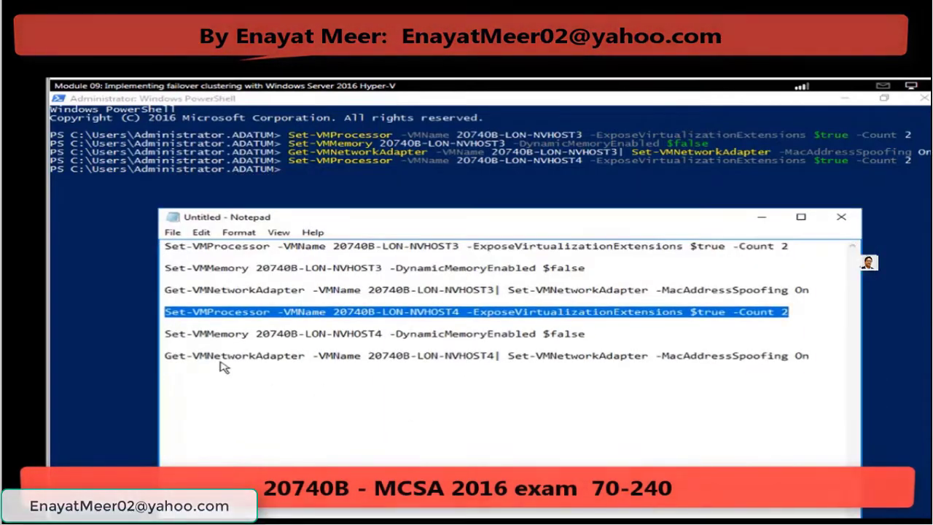
{"action": "left_click", "coordinate": [166, 336]}
{"action": "left_click_drag", "start_coordinate": [167, 337], "coordinate": [615, 343]}
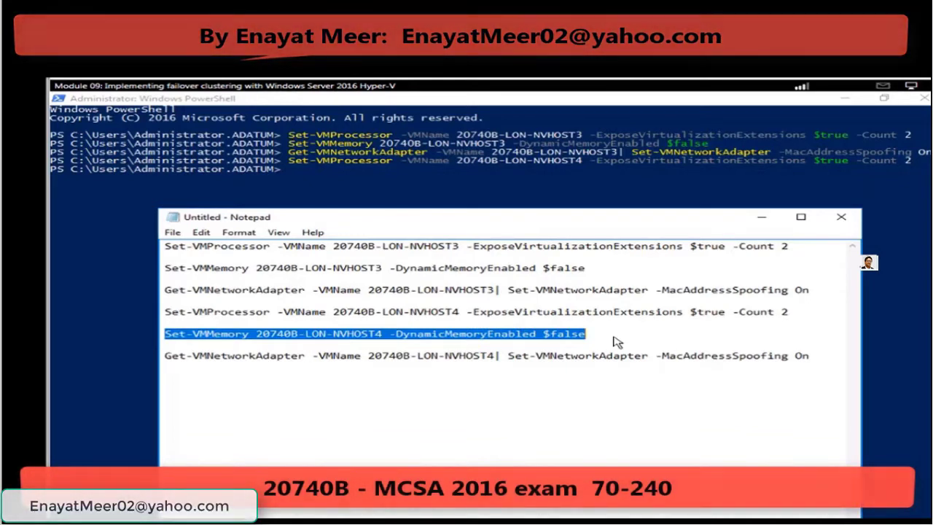
{"action": "key", "text": "ctrl+c"}
{"action": "left_click", "coordinate": [414, 181]}
{"action": "right_click", "coordinate": [414, 180]}
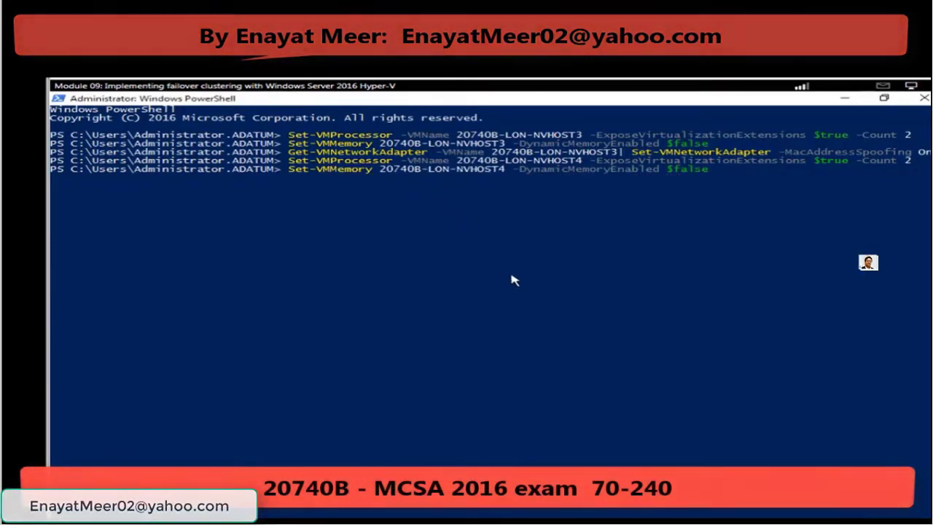
{"action": "key", "text": "Return"}
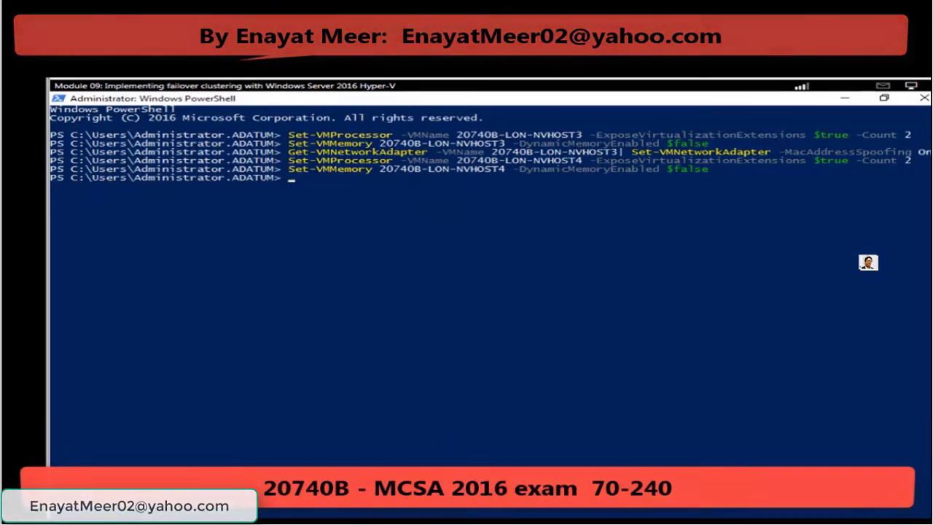
Run the Get-VMNetworkAdapter command turning MAC address spoofing On for NVHOST4.
{"action": "key", "text": "alt+Tab"}
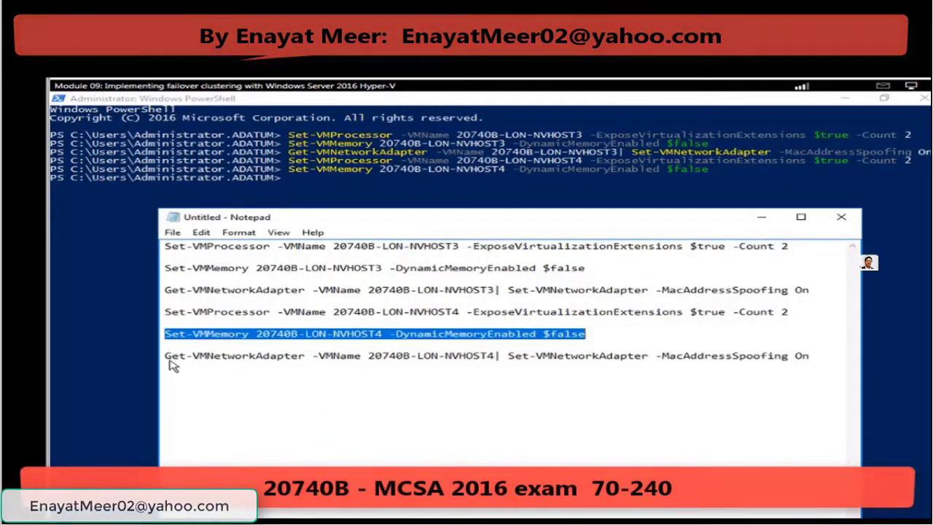
{"action": "left_click_drag", "start_coordinate": [170, 362], "coordinate": [387, 364]}
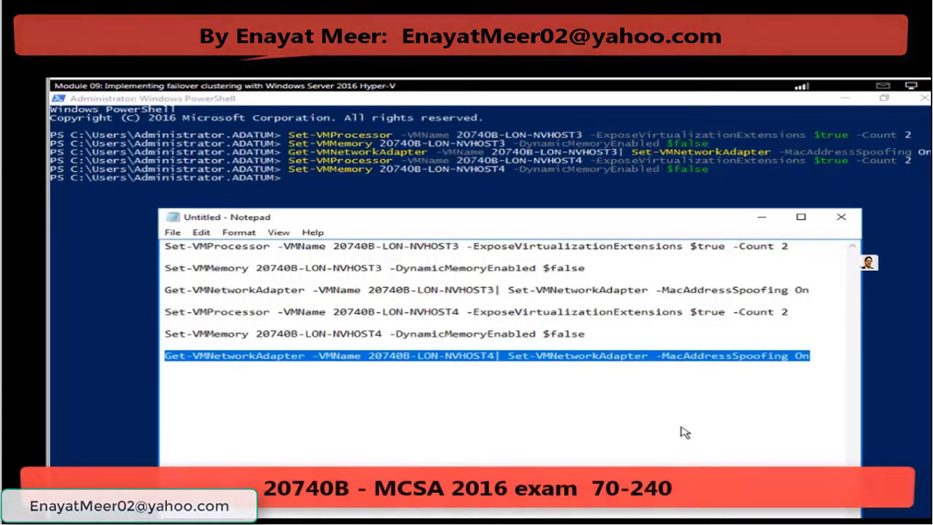
{"action": "left_click", "coordinate": [351, 191]}
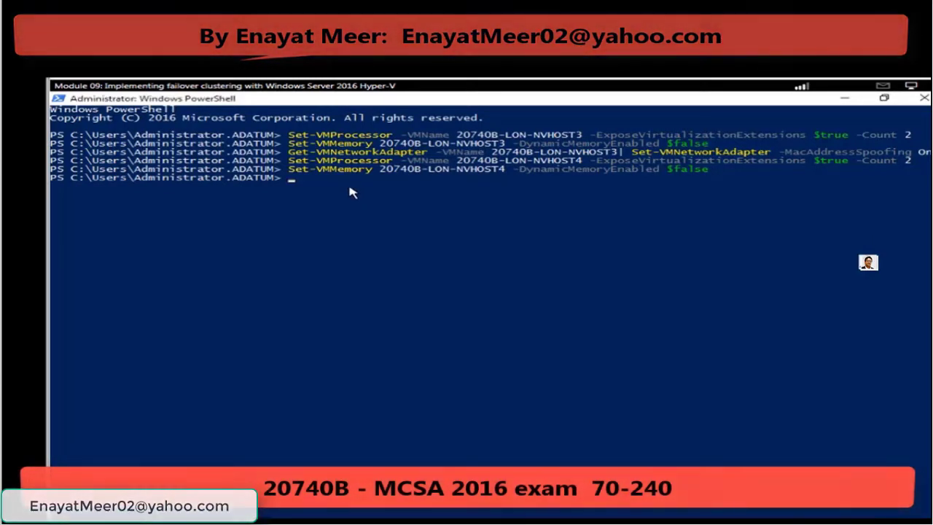
{"action": "right_click", "coordinate": [352, 191]}
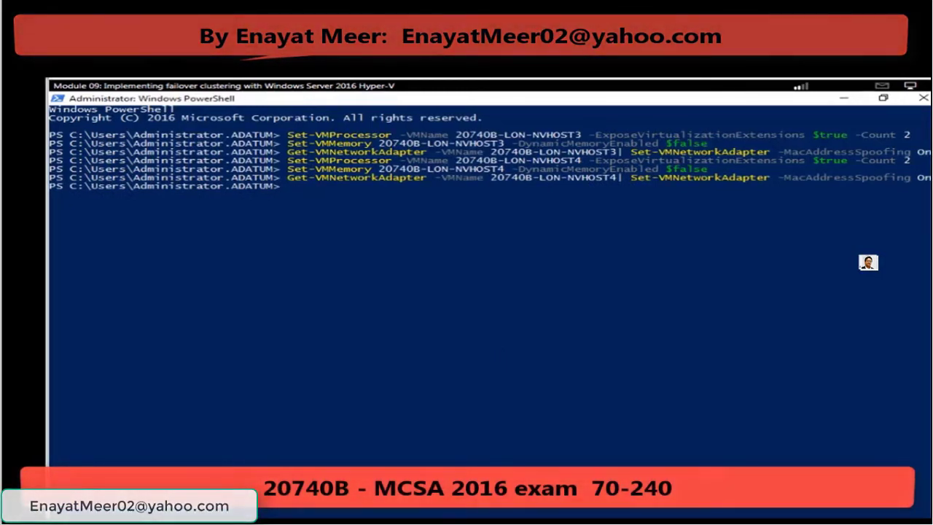
{"action": "key", "text": "alt+Tab"}
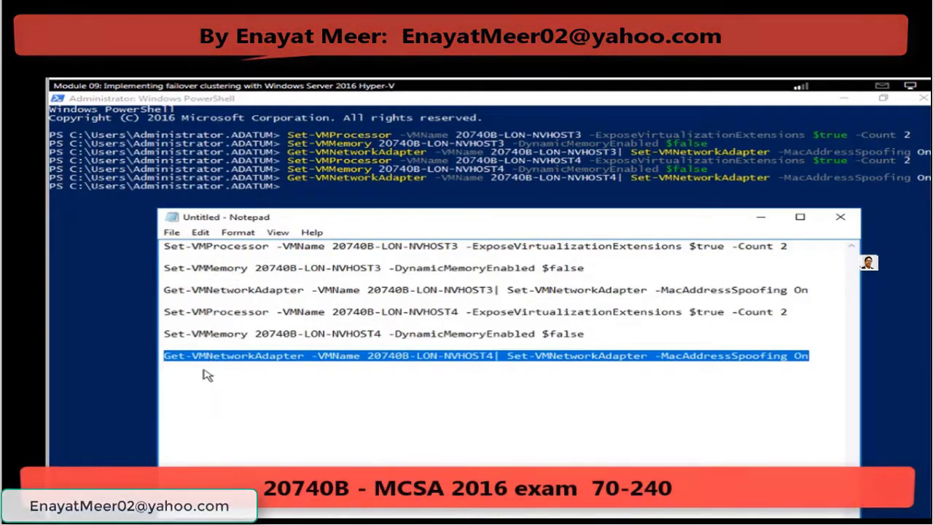
Minimize Notepad and launch Server Manager from the Start menu.
{"action": "left_click", "coordinate": [760, 220]}
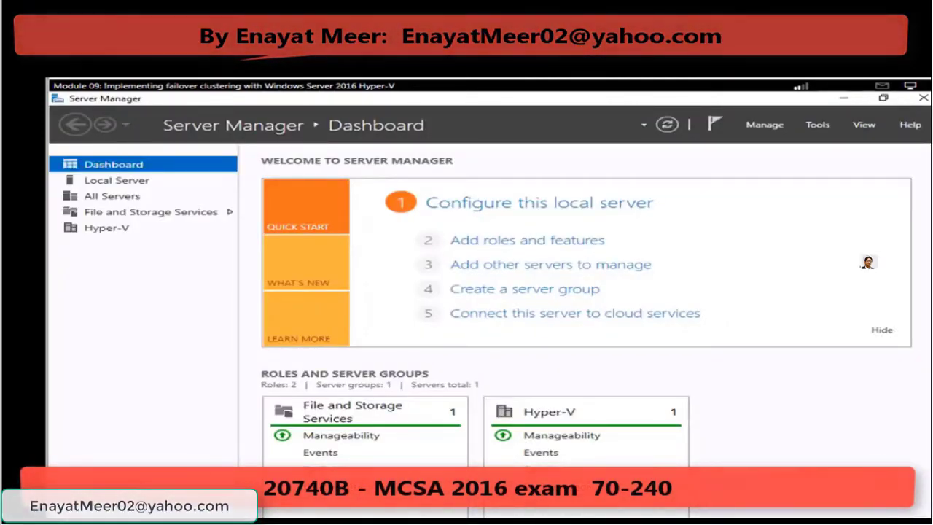
{"action": "key", "text": "super"}
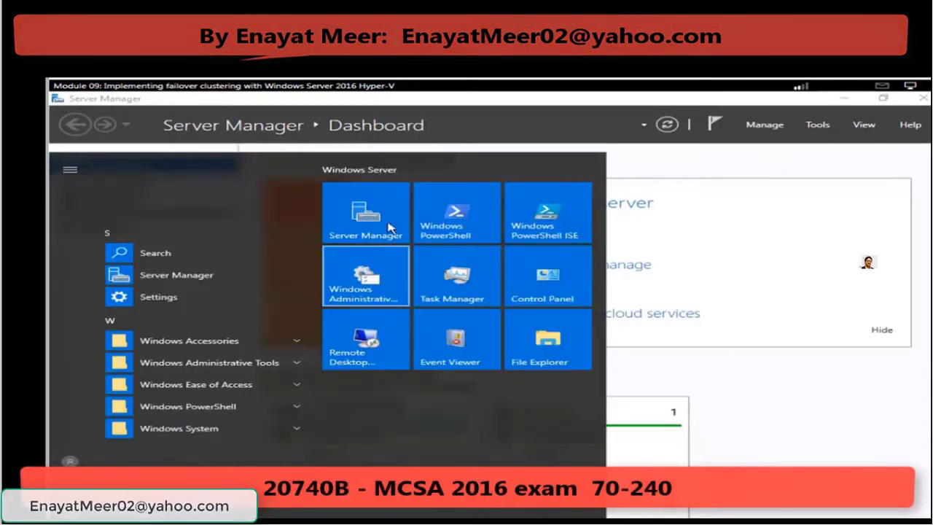
{"action": "left_click", "coordinate": [361, 220]}
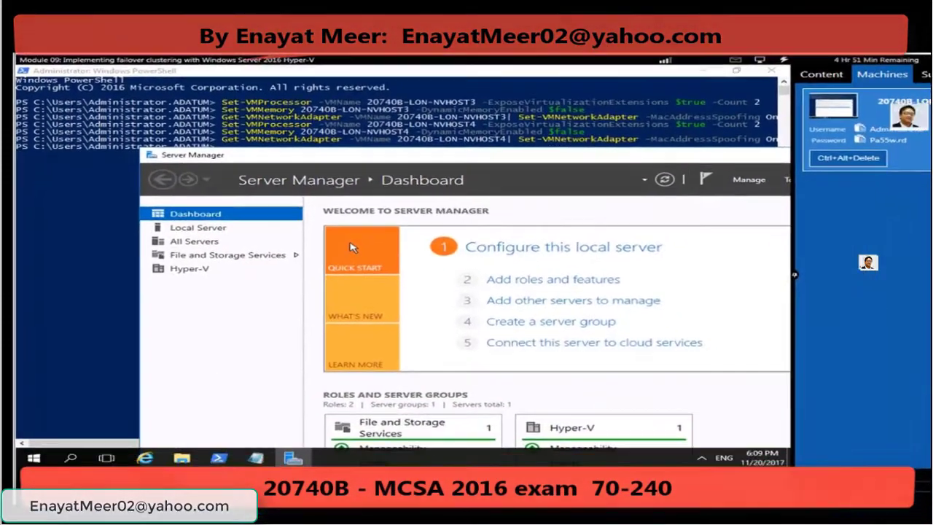
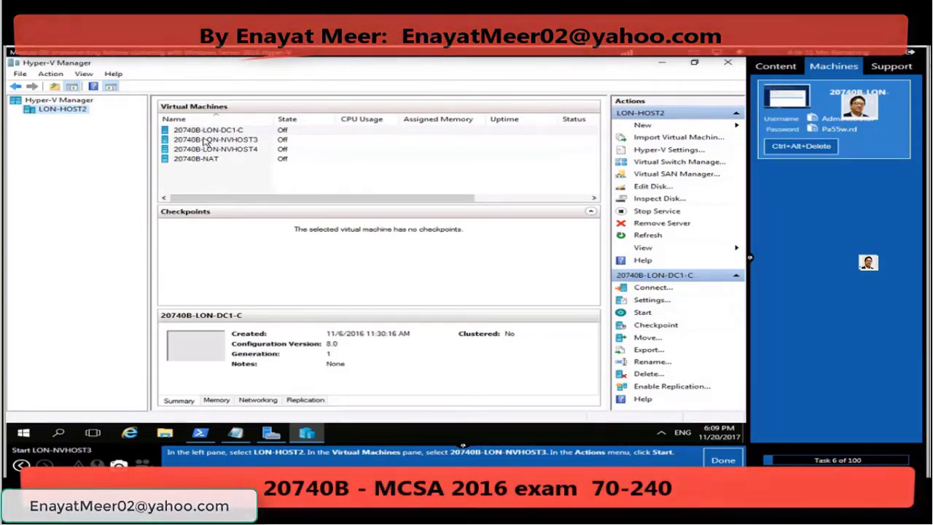
Start 20740B-LON-NVHOST3 from the Action menu and mark the lab task done.
{"action": "left_click", "coordinate": [208, 140]}
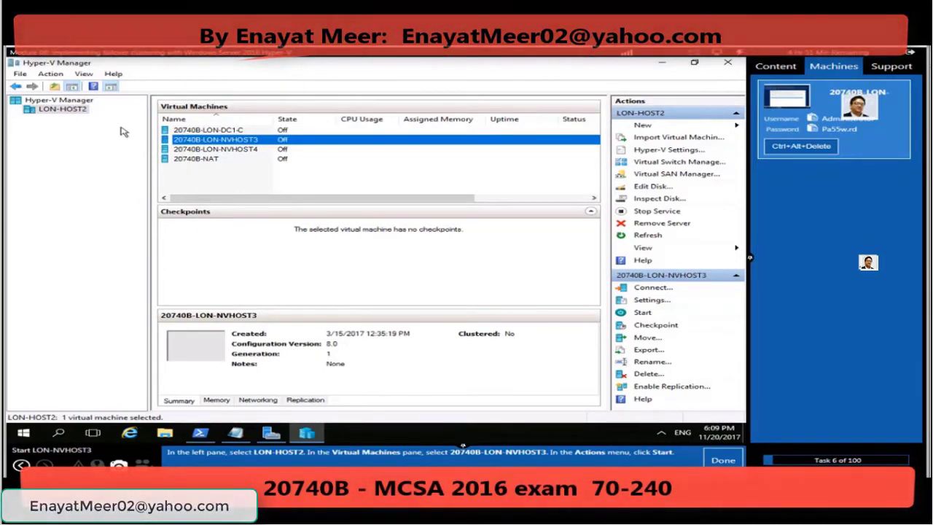
{"action": "left_click", "coordinate": [50, 74]}
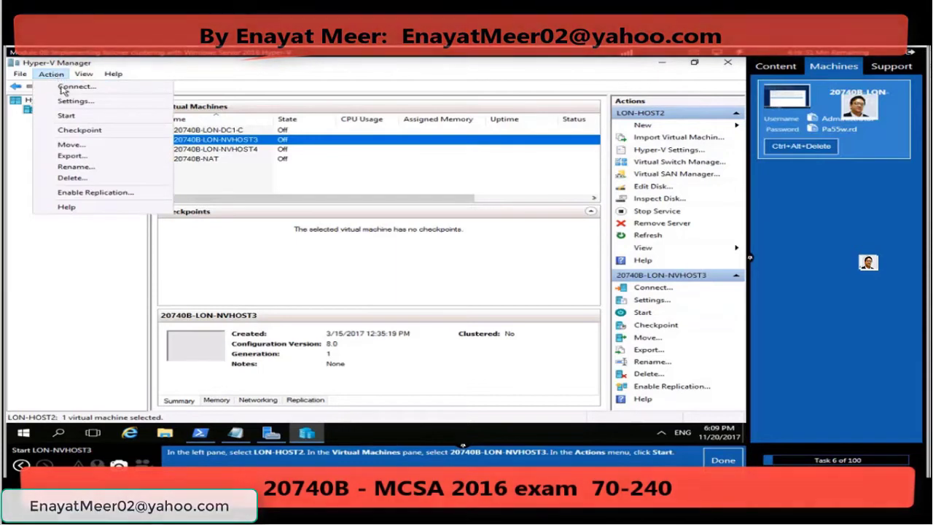
{"action": "left_click", "coordinate": [66, 115]}
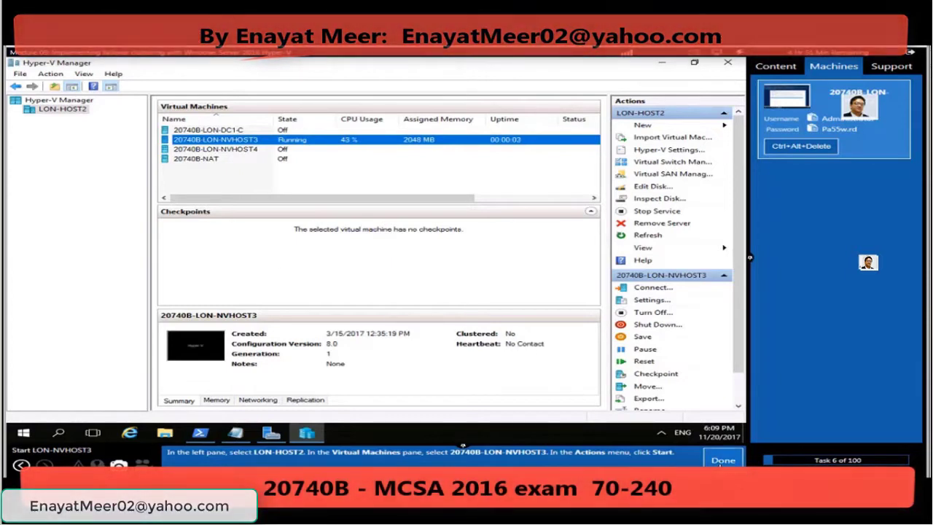
{"action": "left_click", "coordinate": [721, 463]}
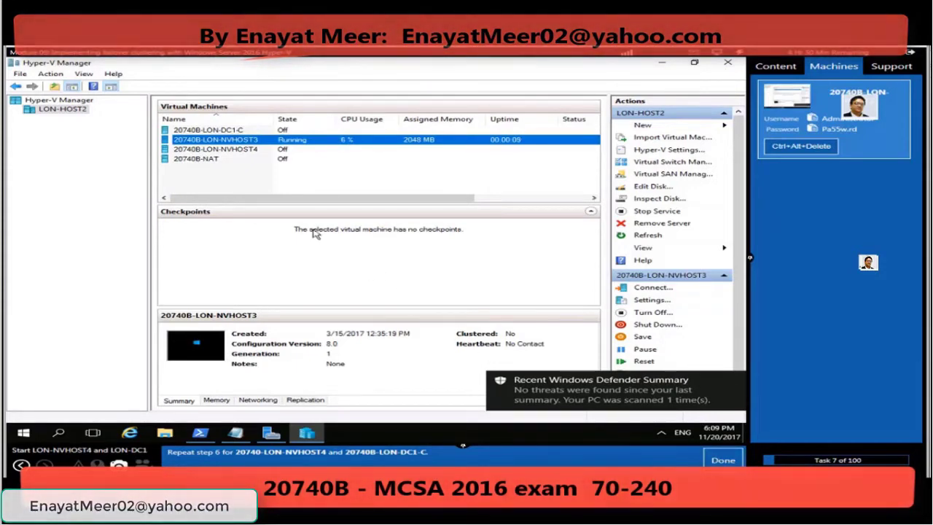
Start 20740B-LON-NVHOST4 from the Action menu, then reselect NVHOST3.
{"action": "left_click", "coordinate": [248, 152]}
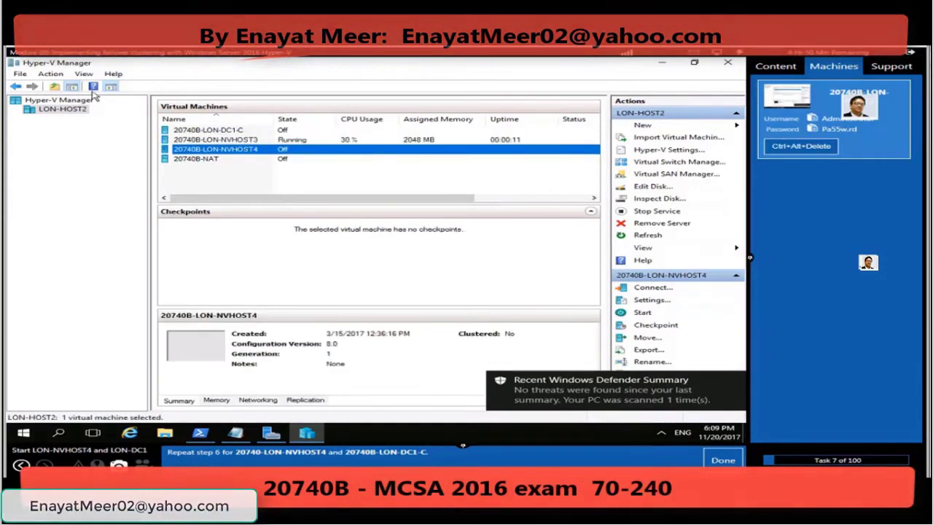
{"action": "left_click", "coordinate": [51, 75]}
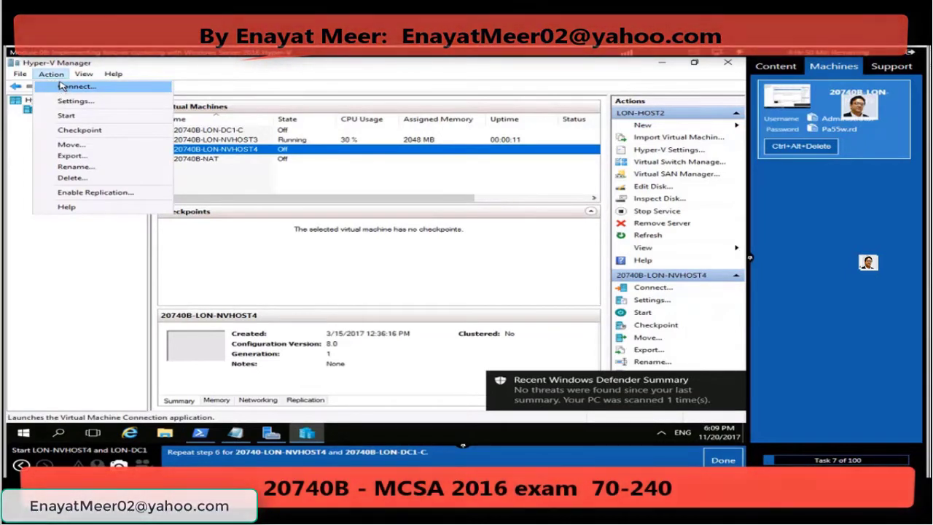
{"action": "left_click", "coordinate": [79, 116]}
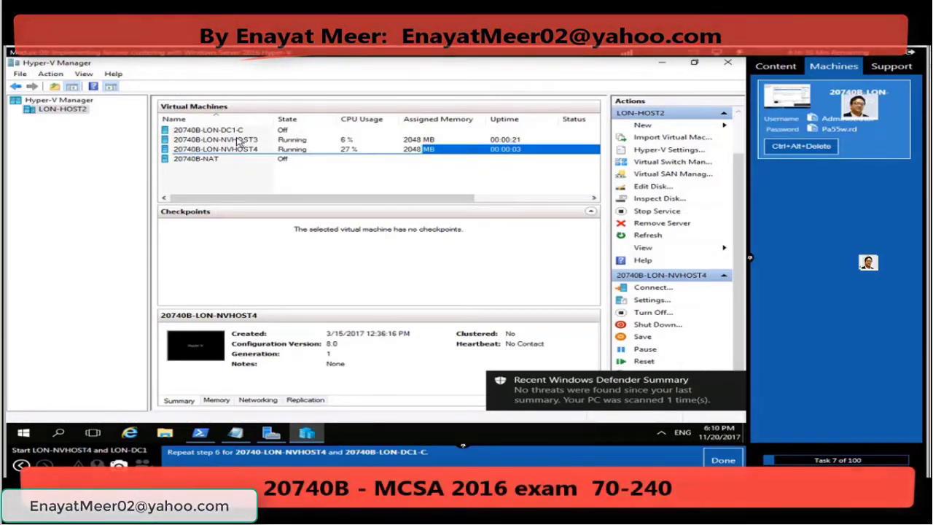
{"action": "left_click", "coordinate": [238, 140]}
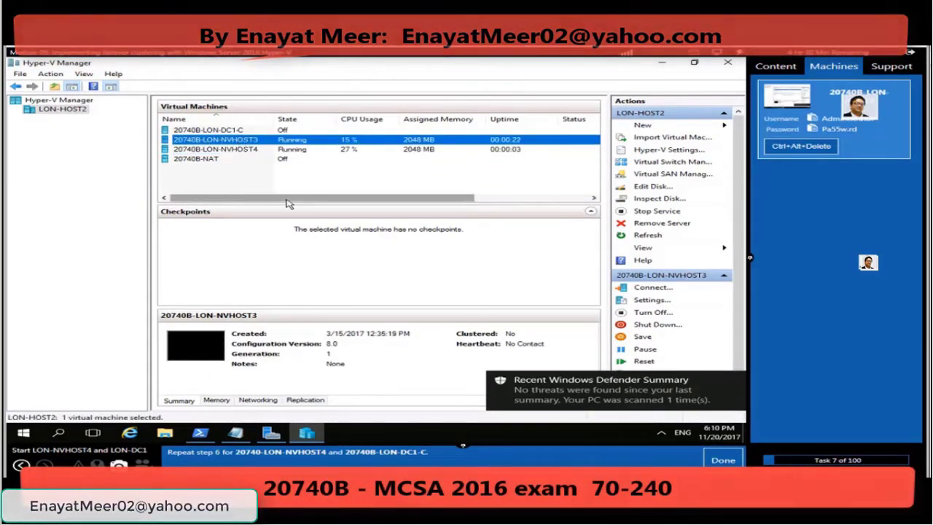
Open NVHOST3 and NVHOST4 console windows, mark the task done, and bring PowerShell forward.
{"action": "double_click", "coordinate": [246, 140]}
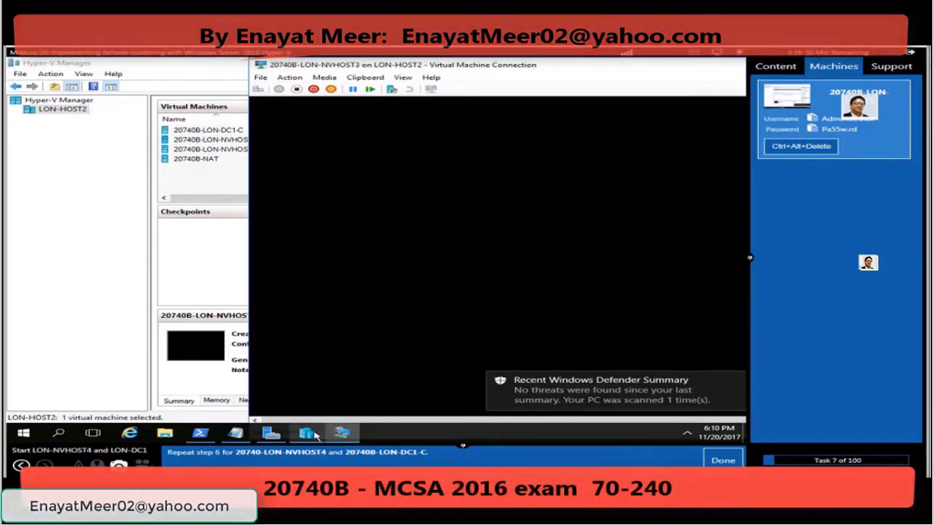
{"action": "left_click", "coordinate": [196, 150]}
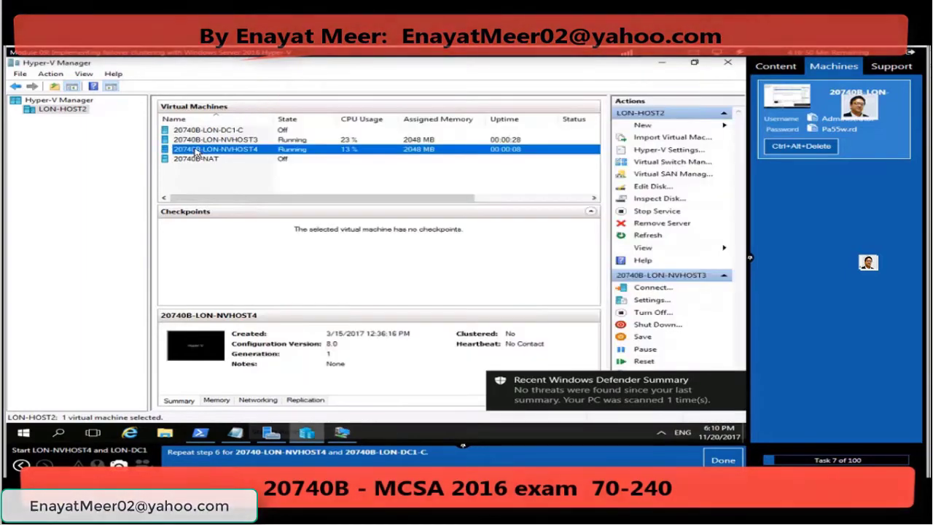
{"action": "double_click", "coordinate": [196, 150]}
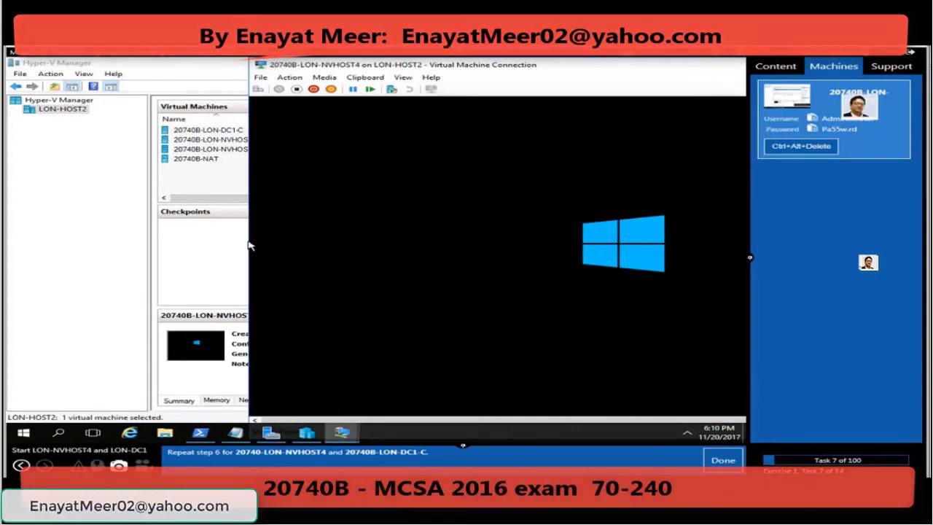
{"action": "left_click", "coordinate": [723, 460]}
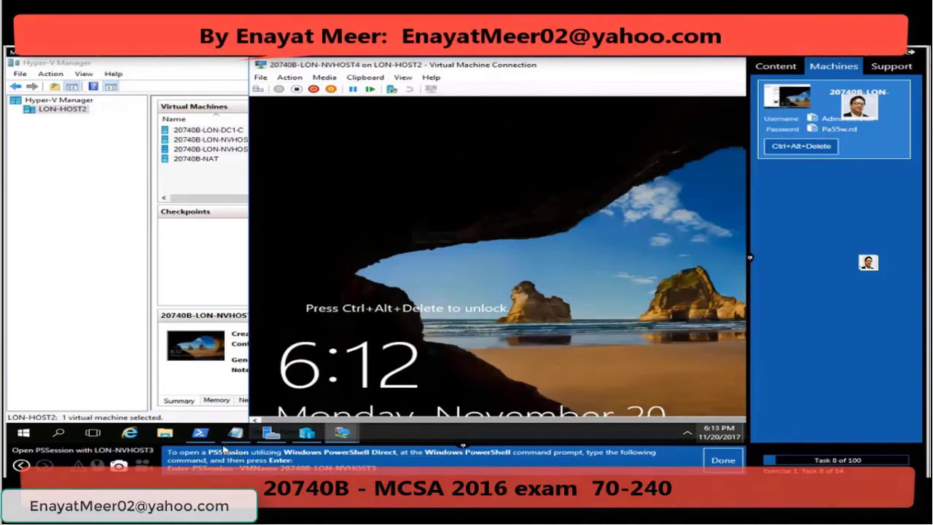
{"action": "left_click", "coordinate": [199, 432]}
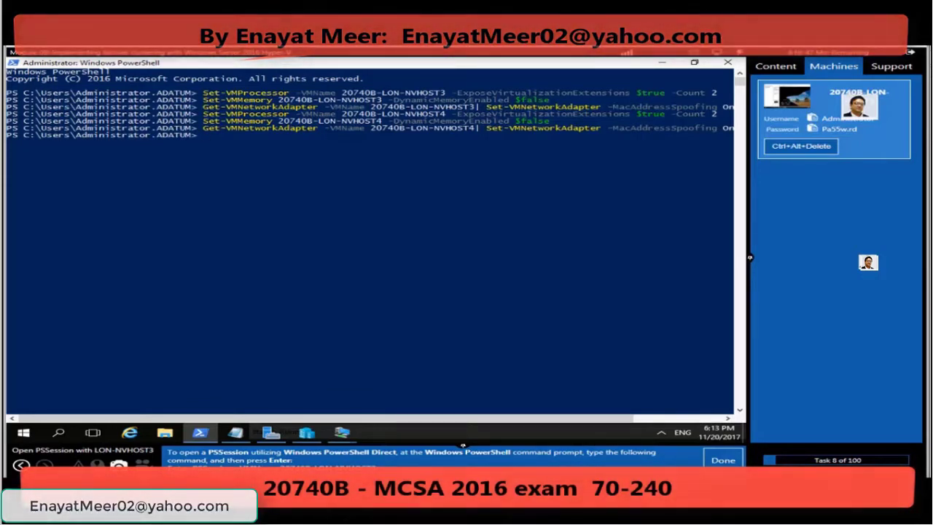
Enter the command Enter-PSSession -VMName 20740B-LON-NVHOST3 in the PowerShell console.
{"action": "left_click", "coordinate": [442, 277]}
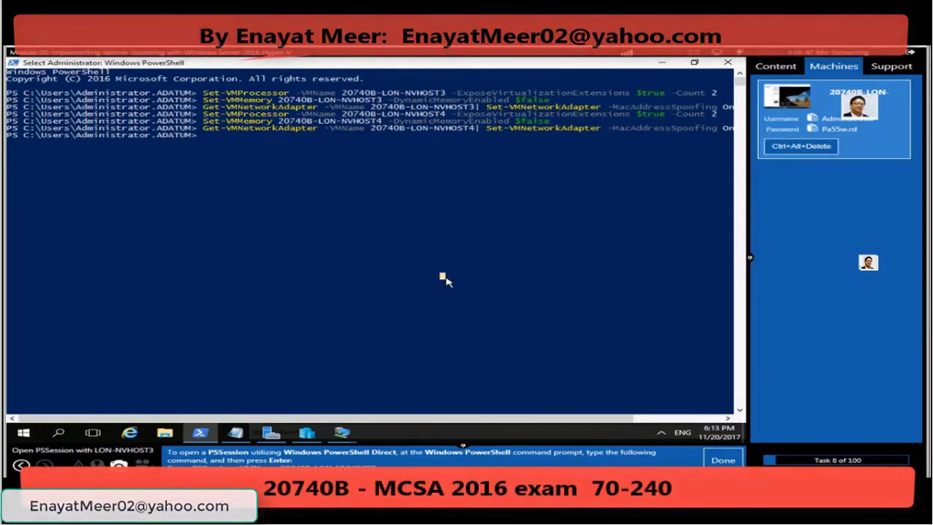
{"action": "type", "text": "Enter"}
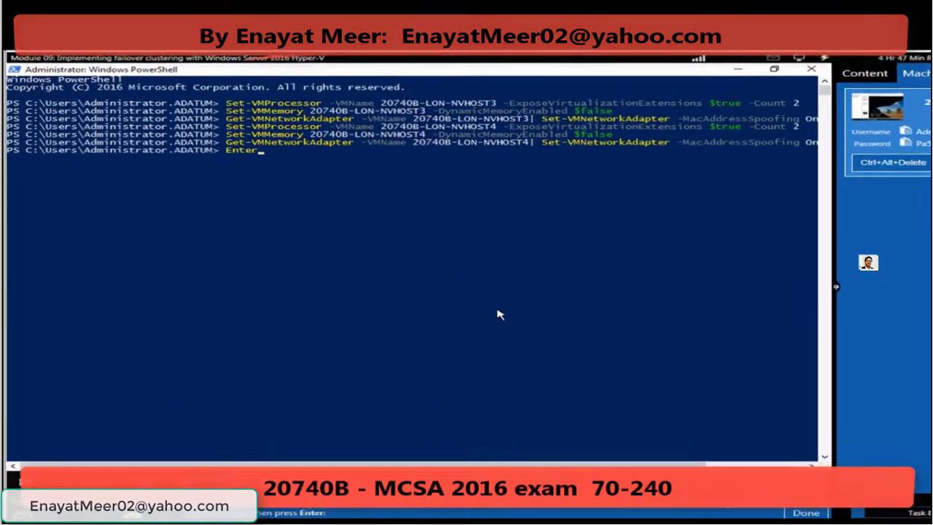
{"action": "type", "text": "-P"}
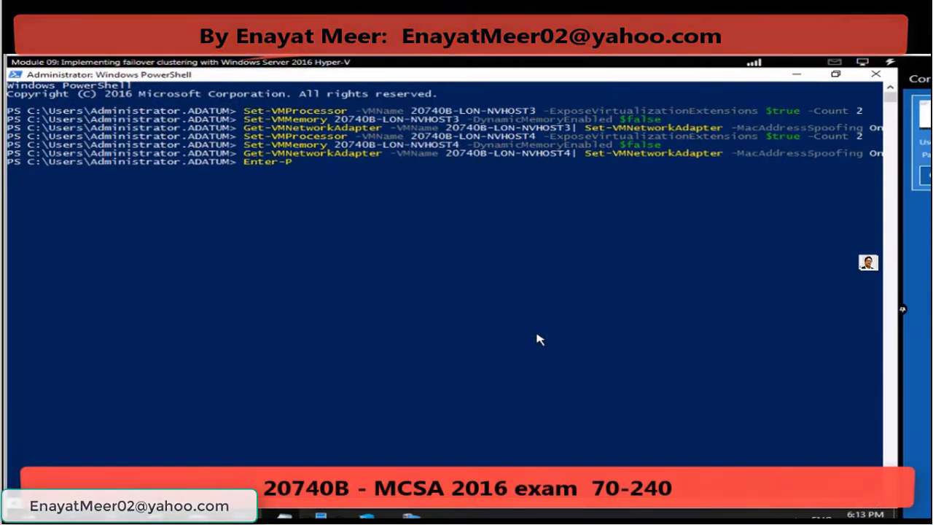
{"action": "type", "text": "SSession"}
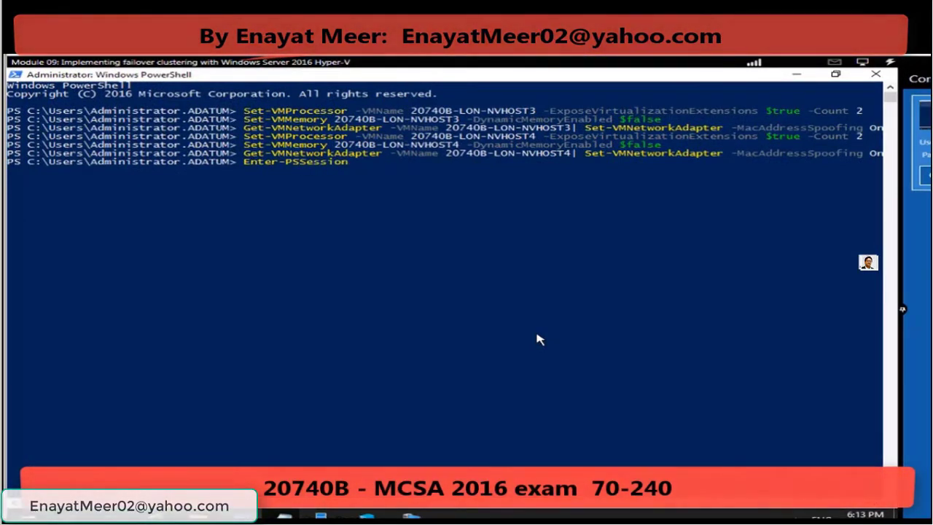
{"action": "type", "text": " -VMName 20740B"}
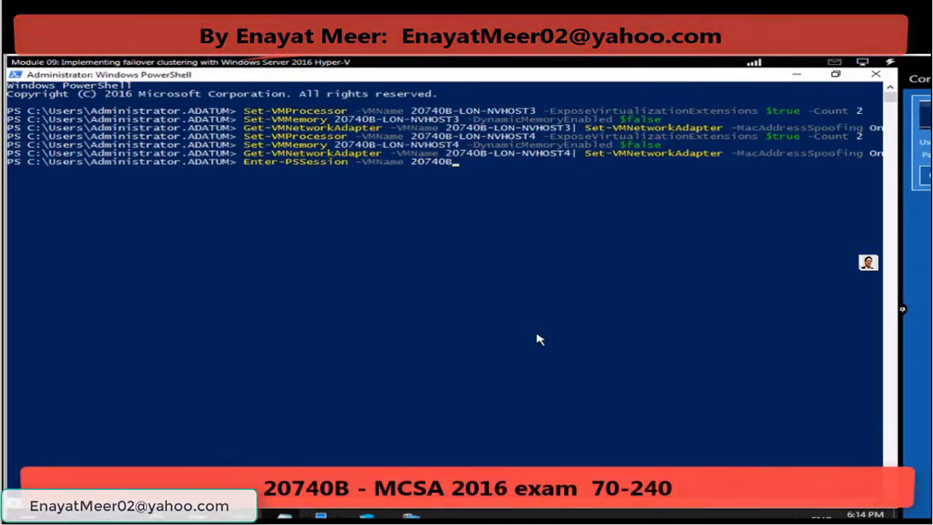
{"action": "type", "text": "-LON-NVHOST3"}
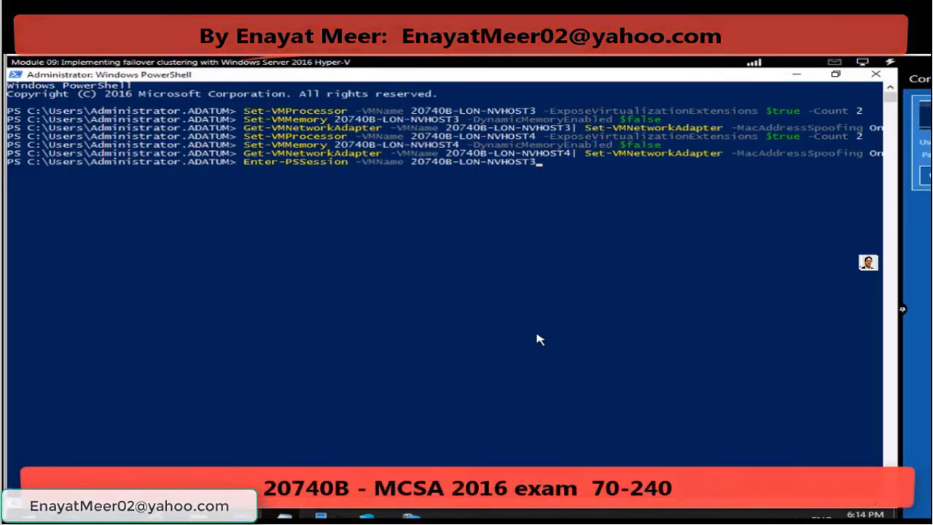
Sign in to the NVHOST3 session and install Hyper-V, Hyper-V-Tools and Hyper-V-PowerShell with -Restart.
{"action": "key", "text": "Return"}
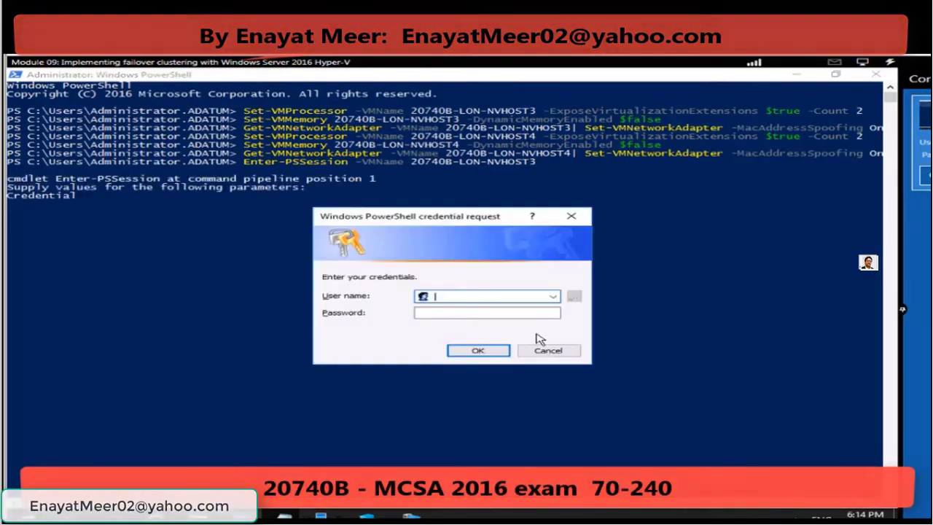
{"action": "type", "text": "Adatum"}
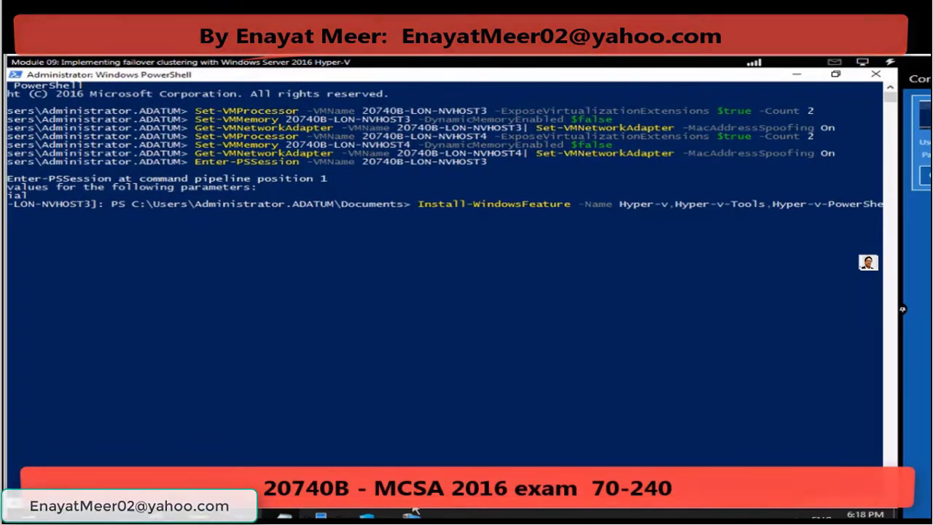
{"action": "left_click_drag", "start_coordinate": [413, 510], "coordinate": [508, 512]}
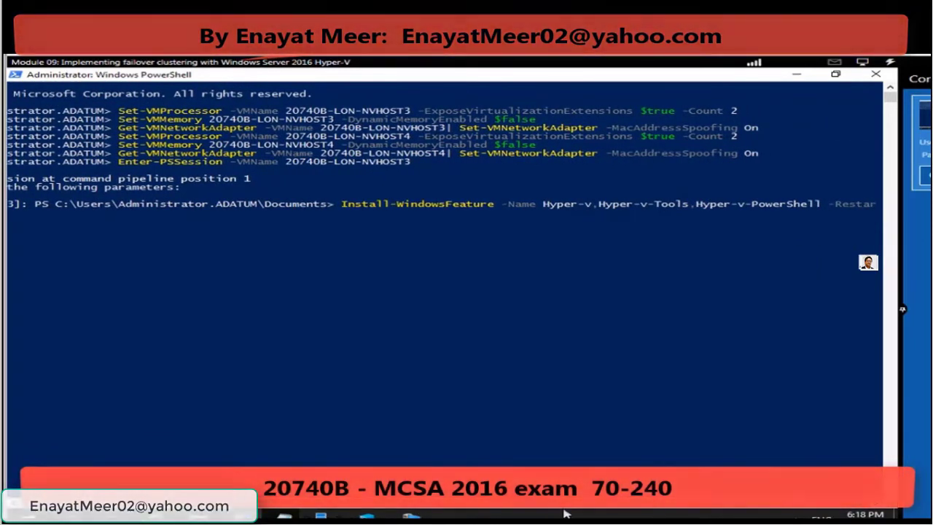
{"action": "left_click_drag", "start_coordinate": [564, 514], "coordinate": [408, 512]}
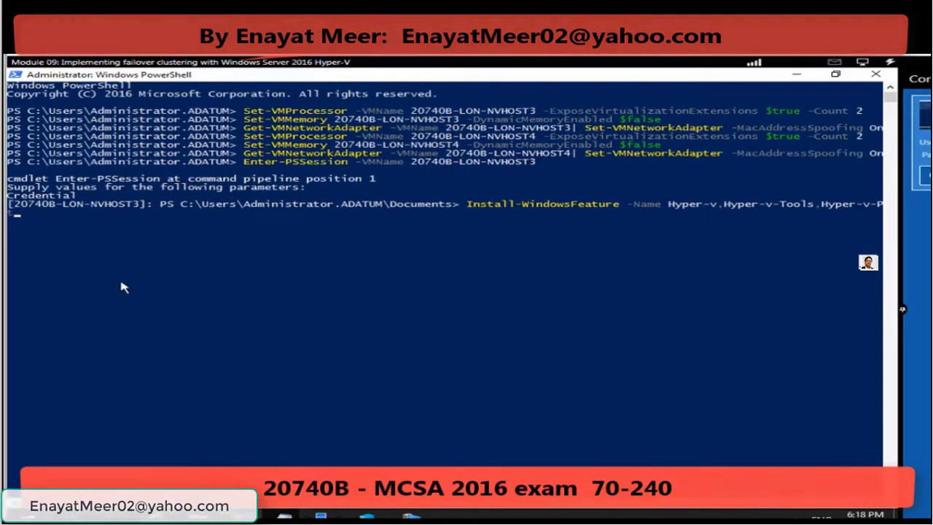
{"action": "left_click", "coordinate": [94, 249]}
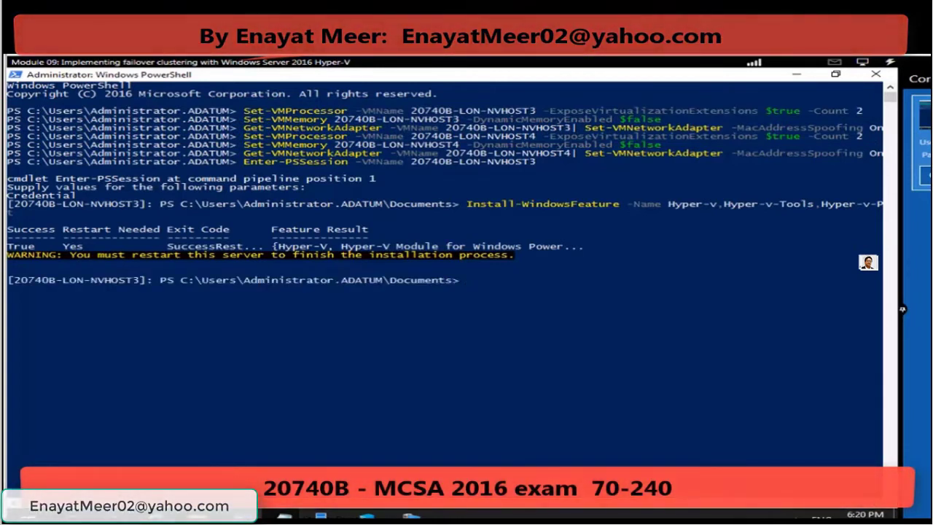
Exit the NVHOST3 session and recall Enter-PSSession, deleting the 3 to retarget it.
{"action": "left_click", "coordinate": [747, 424]}
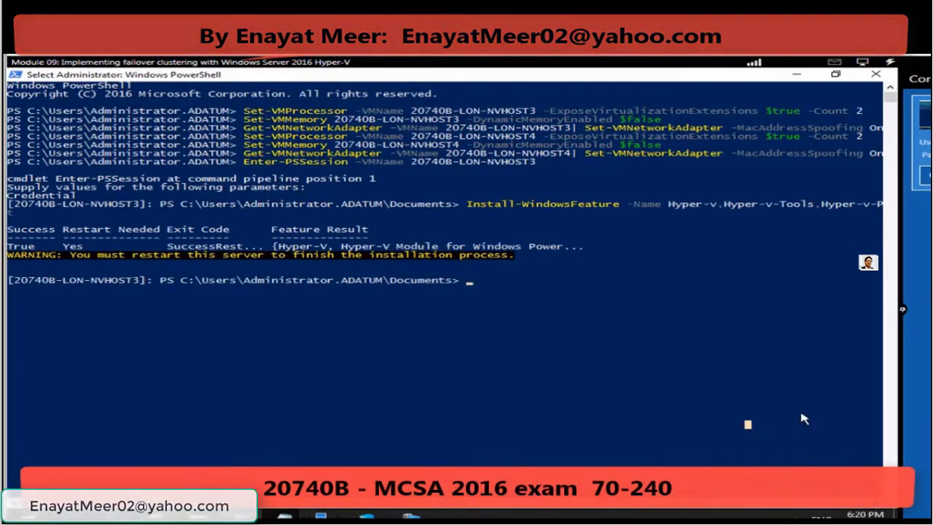
{"action": "type", "text": "exit"}
{"action": "key", "text": "Return"}
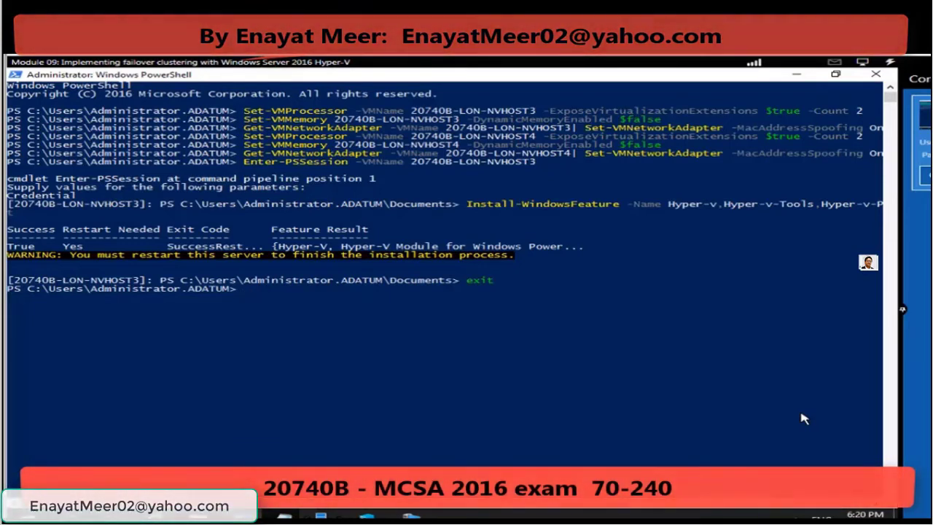
{"action": "type", "text": "Install-WindowsFeature -Name Hyper-v,Hyper-v-Tools,Hyper-v-PowerShell -Restart"}
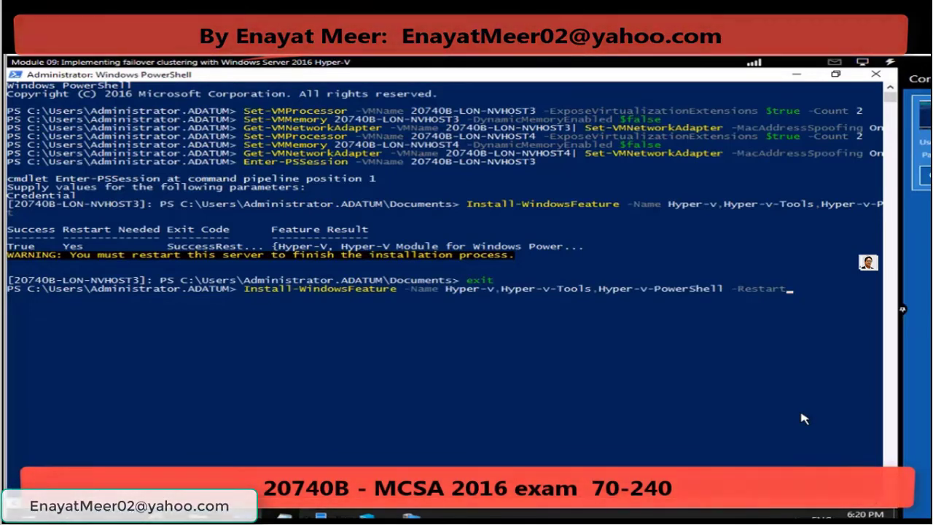
{"action": "key", "text": "Up"}
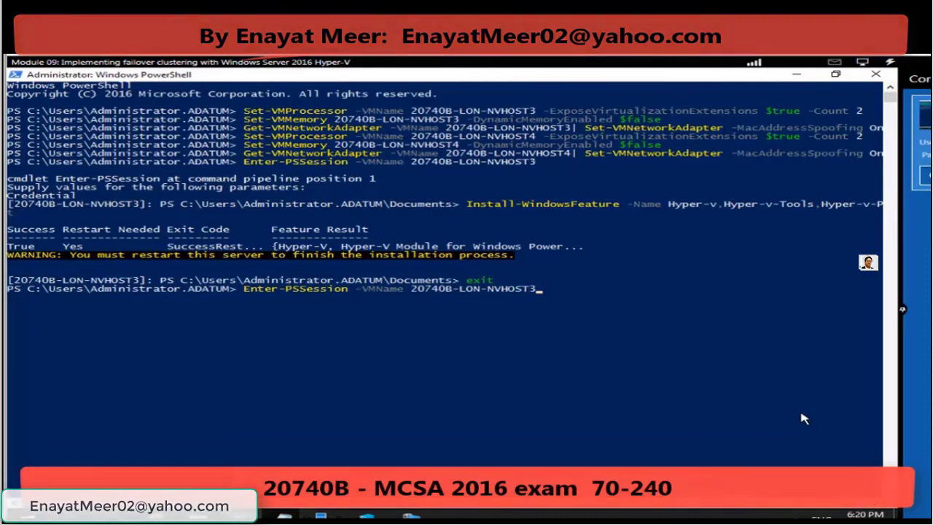
{"action": "key", "text": "BackSpace"}
Open a PowerShell Direct session to 20740B-LON-NVHOST4 with the domain administrator credentials.
{"action": "type", "text": "4"}
{"action": "key", "text": "Return"}
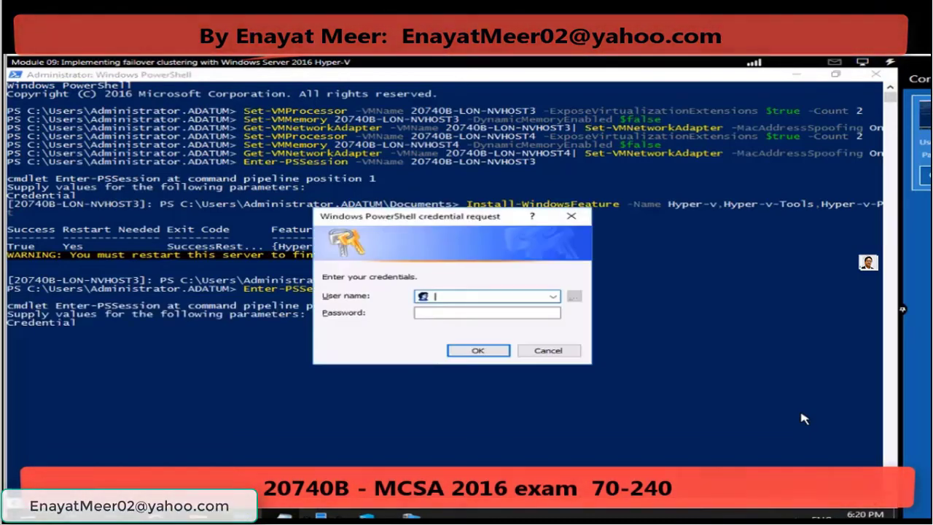
{"action": "type", "text": "adatum\\administrator"}
{"action": "key", "text": "Tab"}
{"action": "type", "text": "Pa55w.rd"}
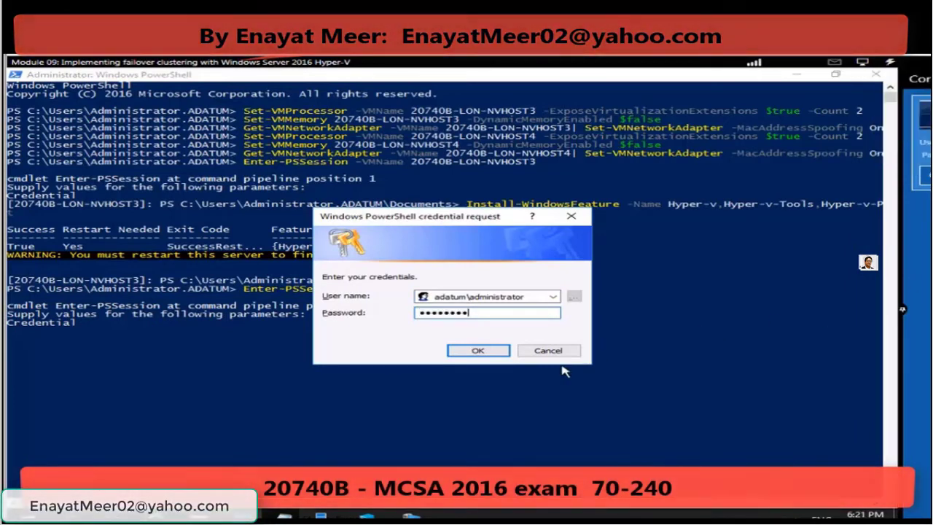
{"action": "left_click", "coordinate": [477, 351]}
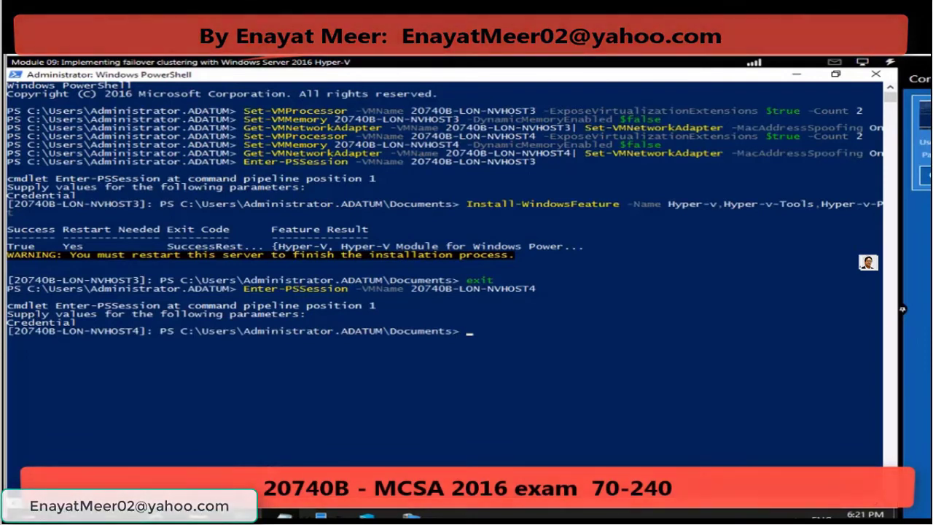
Rerun the Install-WindowsFeature Hyper-V command from history in the NVHOST4 session.
{"action": "key", "text": "Up"}
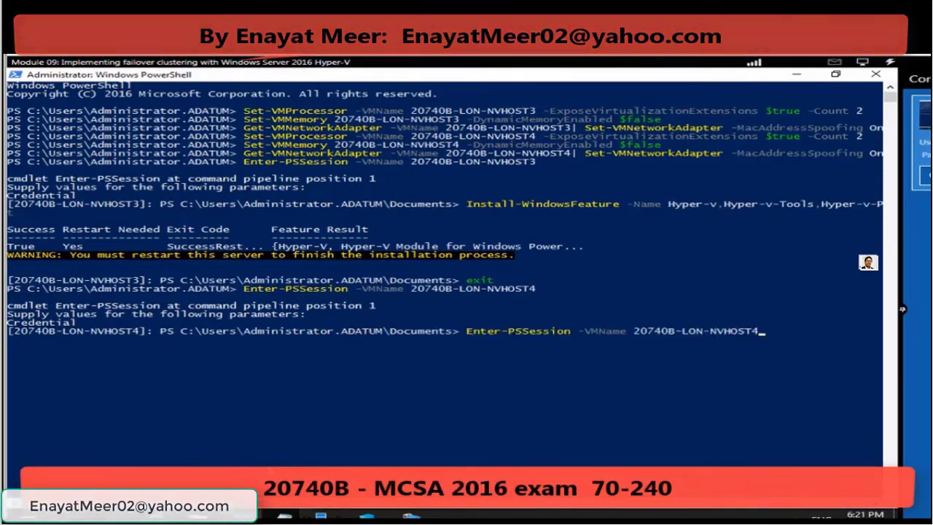
{"action": "key", "text": "Up"}
{"action": "key", "text": "Up"}
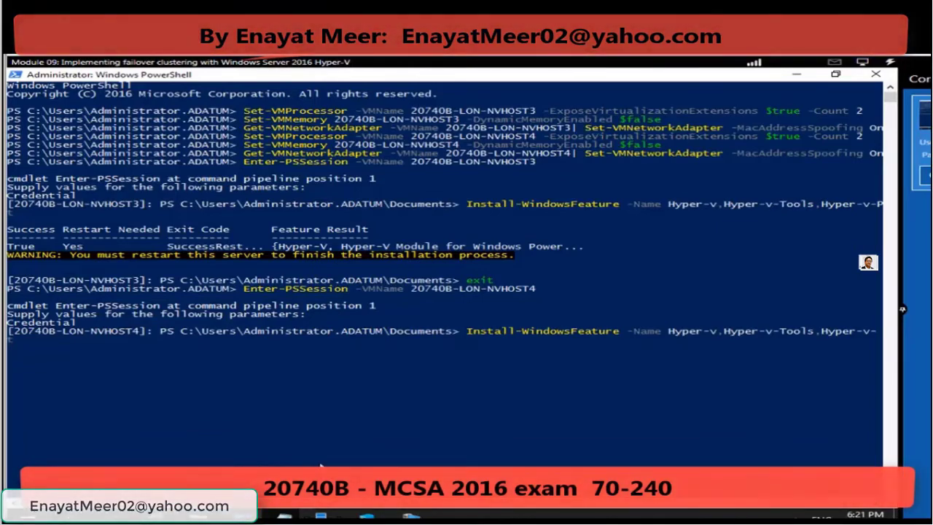
{"action": "key", "text": "Return"}
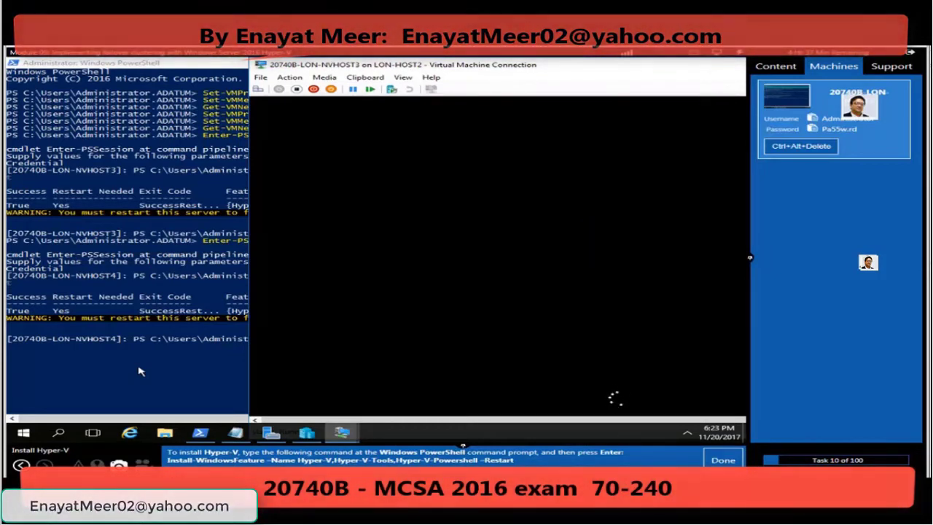
Switch to Hyper-V Manager and open console windows for NVHOST3 and NVHOST4, reopening NVHOST3.
{"action": "left_click", "coordinate": [141, 372]}
{"action": "mouse_move", "coordinate": [201, 434]}
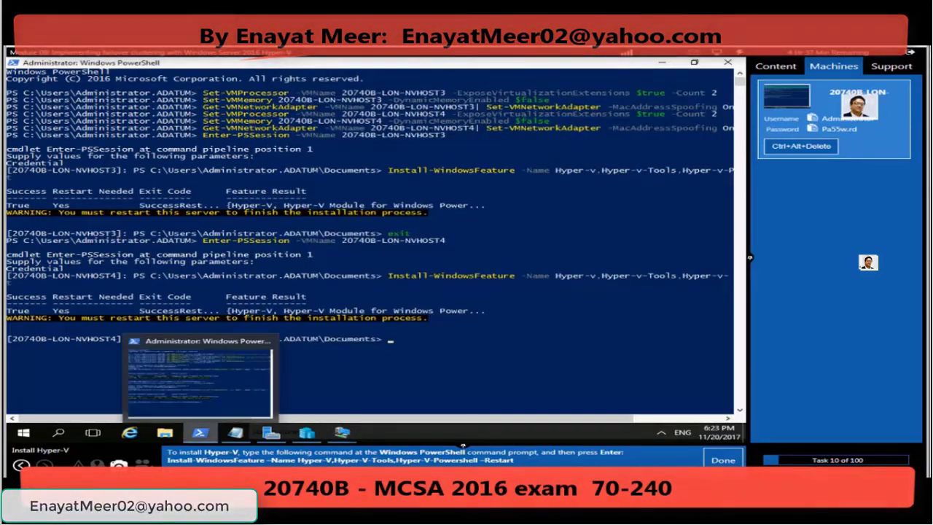
{"action": "left_click", "coordinate": [310, 435]}
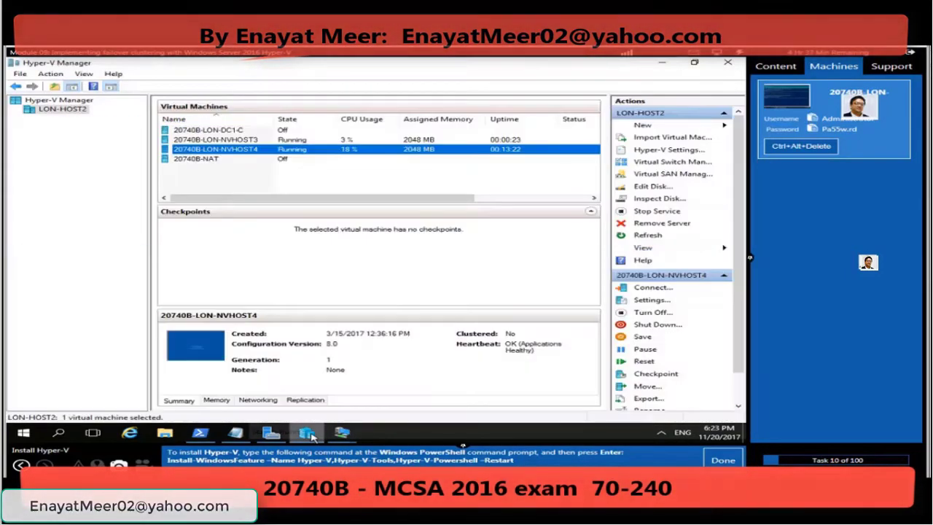
{"action": "double_click", "coordinate": [230, 139]}
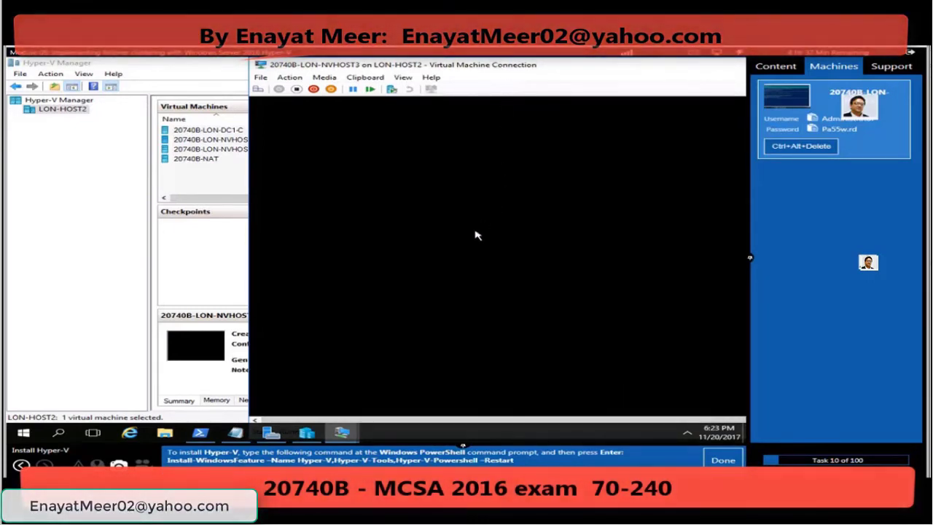
{"action": "left_click", "coordinate": [208, 149]}
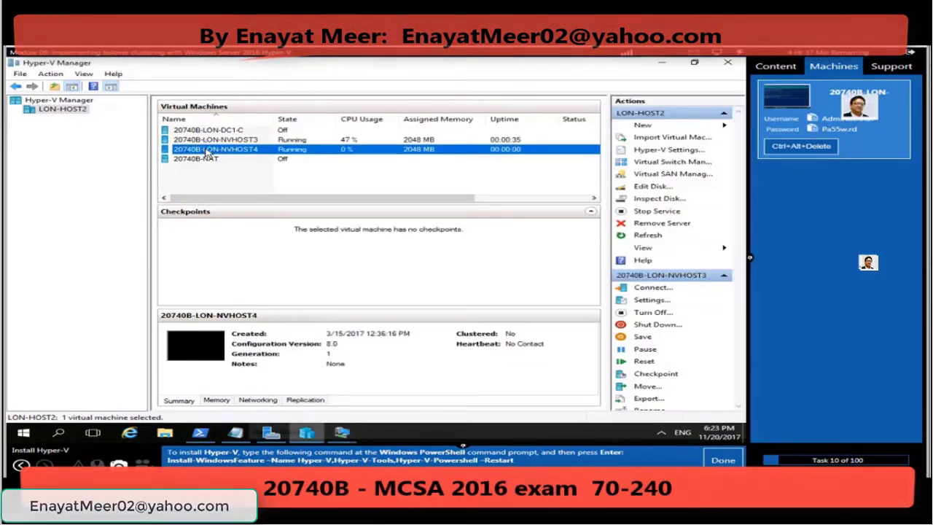
{"action": "double_click", "coordinate": [208, 150]}
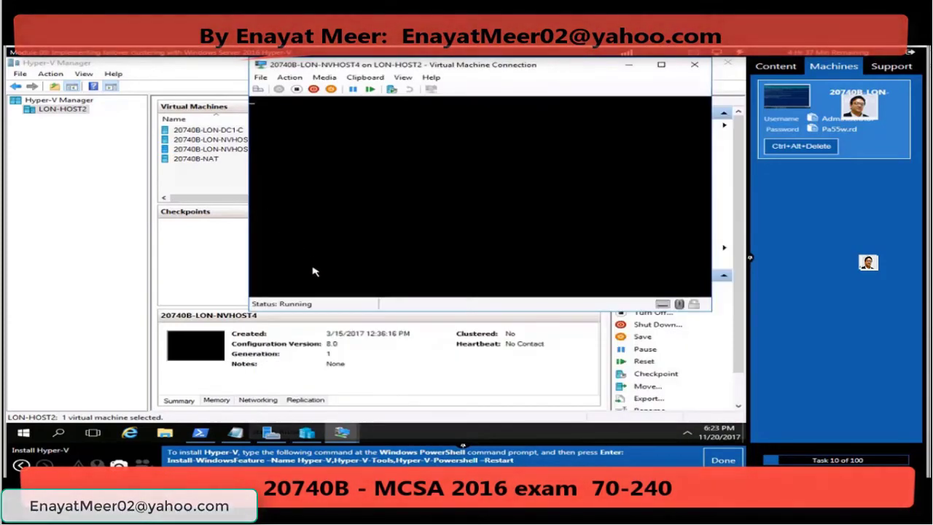
{"action": "left_click", "coordinate": [202, 141]}
{"action": "double_click", "coordinate": [203, 141]}
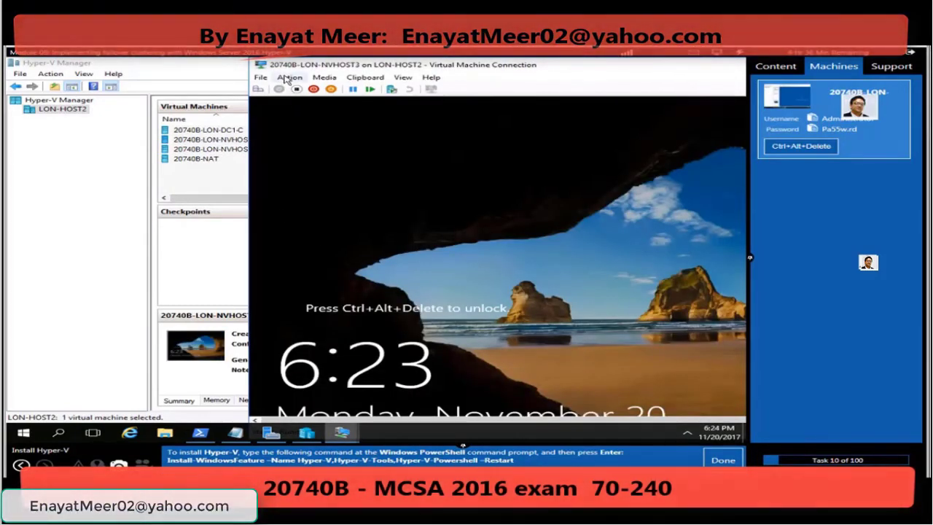
Sign in to NVHOST3 via Ctrl+Alt+Delete with the pasted lab password, then switch to NVHOST4.
{"action": "left_click", "coordinate": [288, 78]}
{"action": "left_click", "coordinate": [295, 94]}
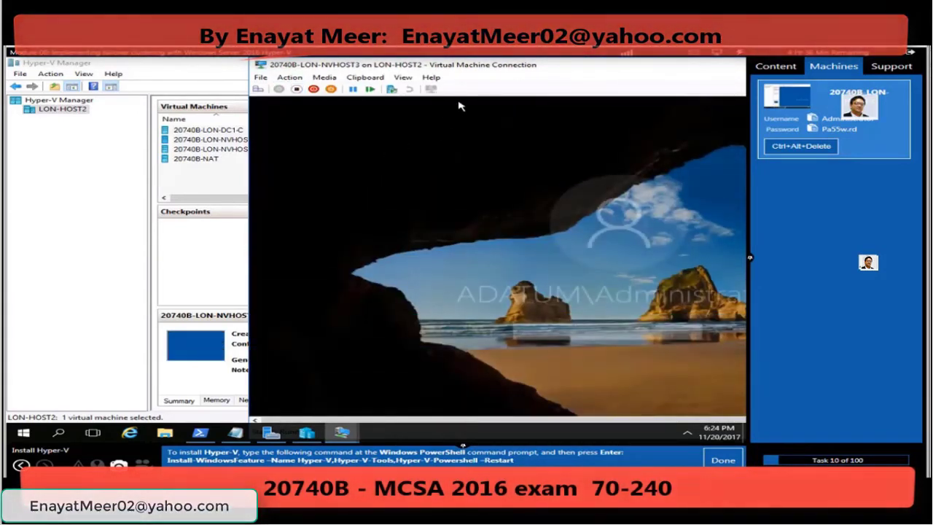
{"action": "left_click", "coordinate": [737, 53]}
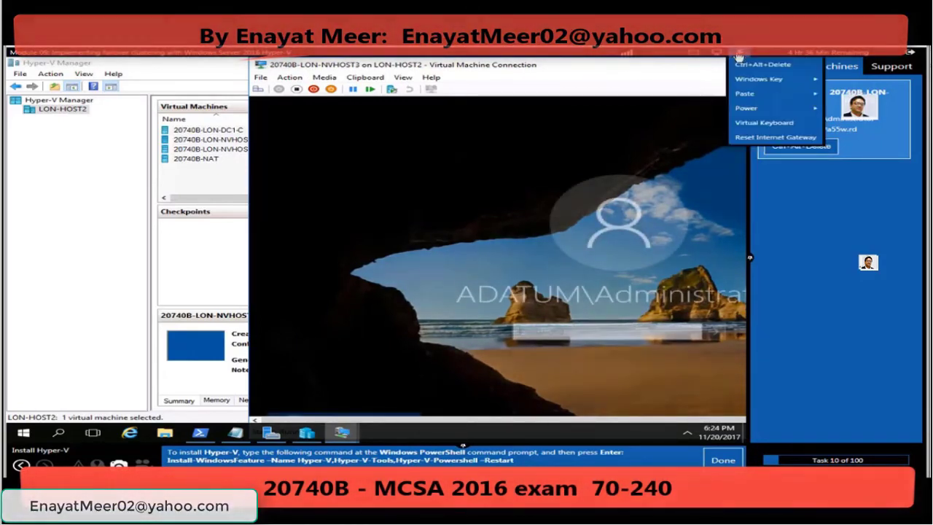
{"action": "mouse_move", "coordinate": [744, 94]}
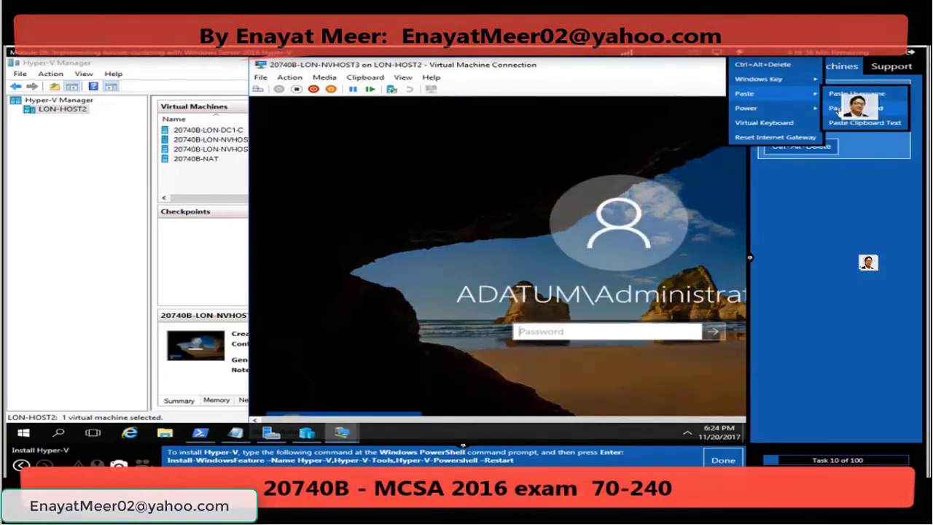
{"action": "left_click", "coordinate": [834, 107]}
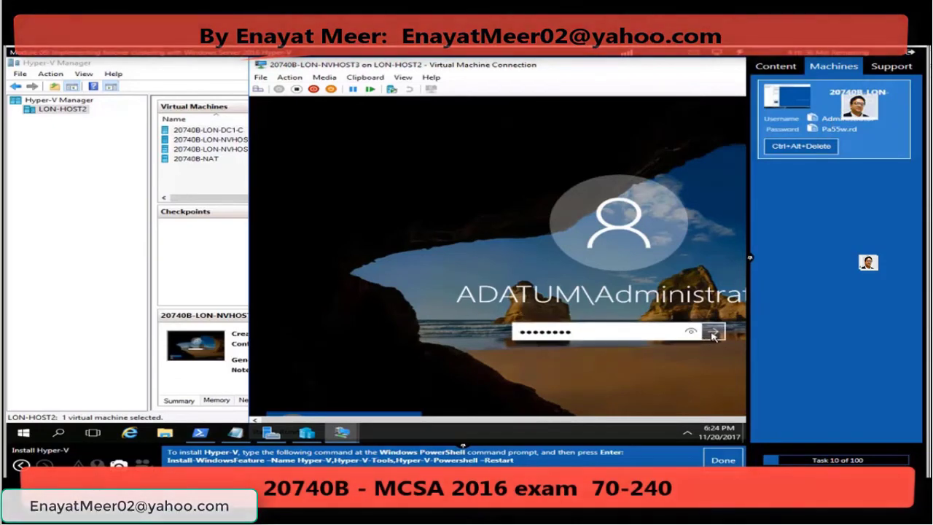
{"action": "left_click", "coordinate": [715, 334]}
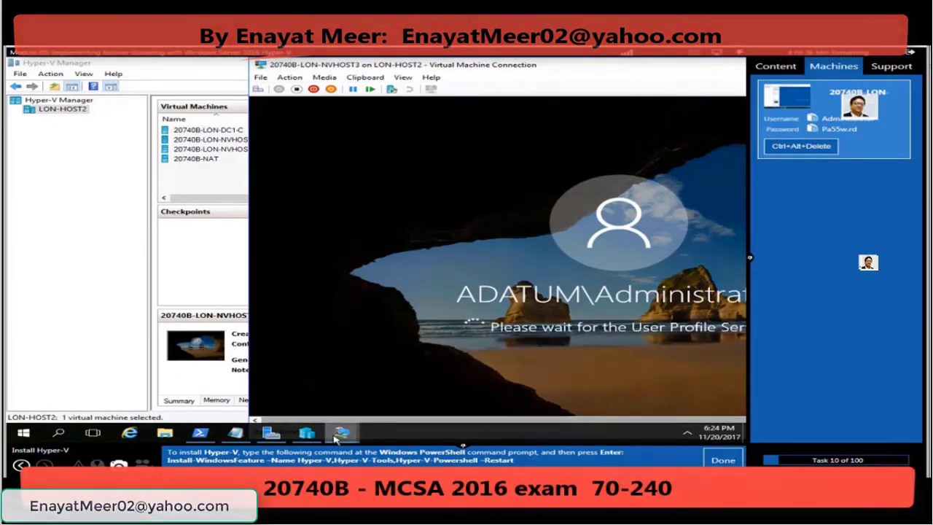
{"action": "mouse_move", "coordinate": [342, 434]}
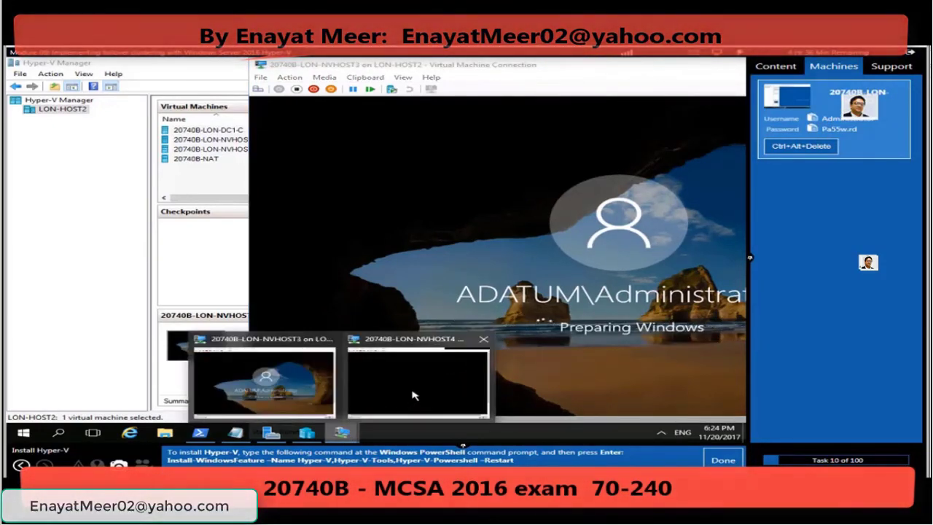
{"action": "left_click", "coordinate": [412, 396]}
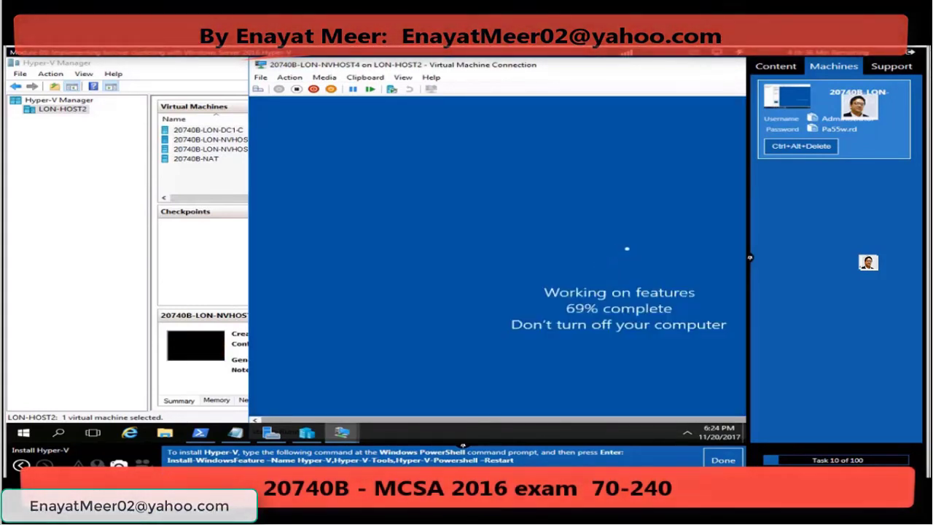
Mark lab tasks 10 through 14 as done to finish the exercise.
{"action": "left_click", "coordinate": [721, 461]}
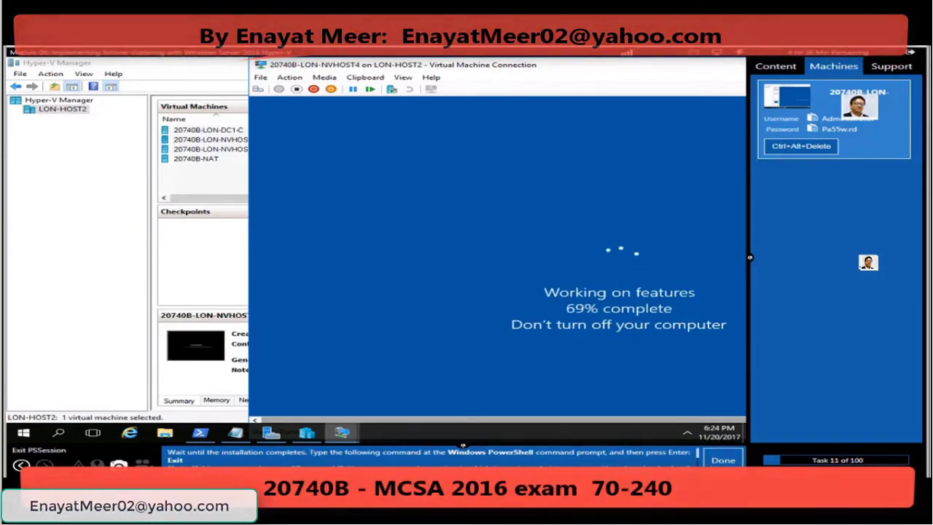
{"action": "scroll", "coordinate": [463, 449], "scroll_direction": "down", "scroll_amount": 1}
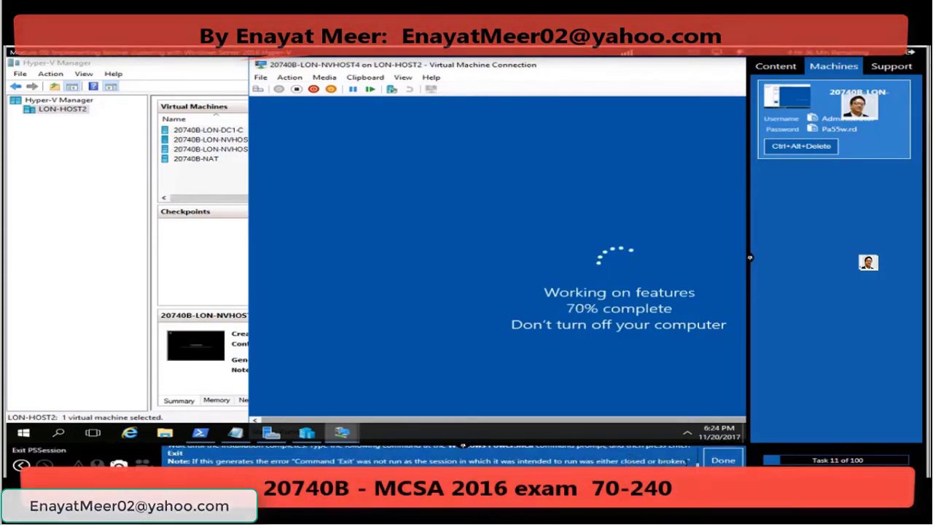
{"action": "left_click", "coordinate": [718, 461]}
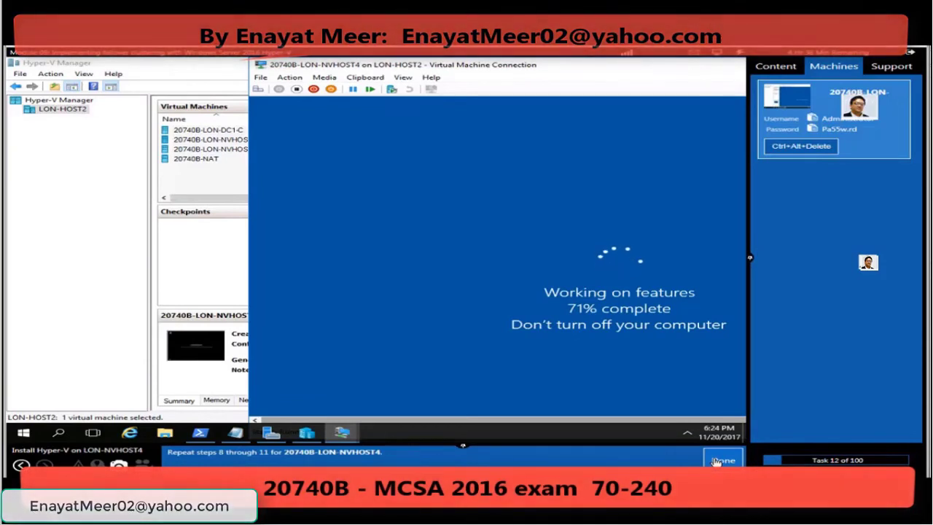
{"action": "left_click", "coordinate": [719, 461]}
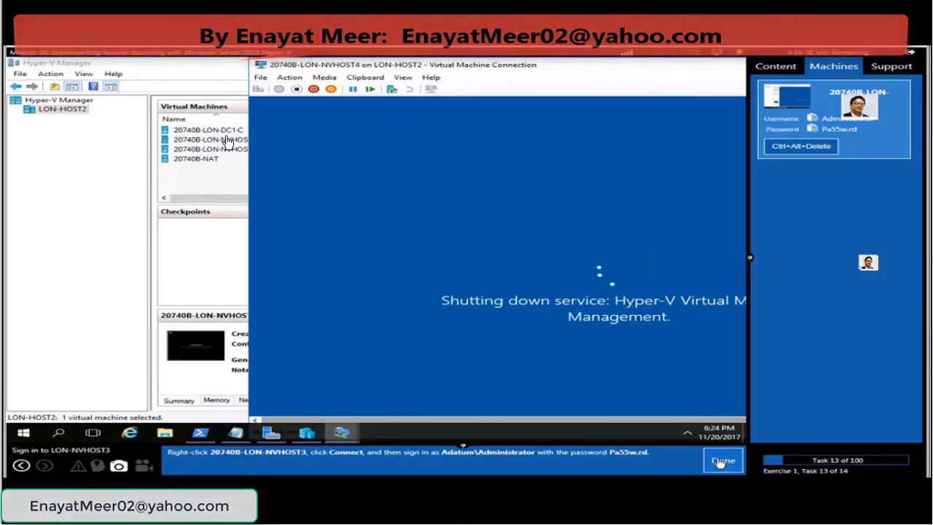
{"action": "left_click", "coordinate": [720, 459]}
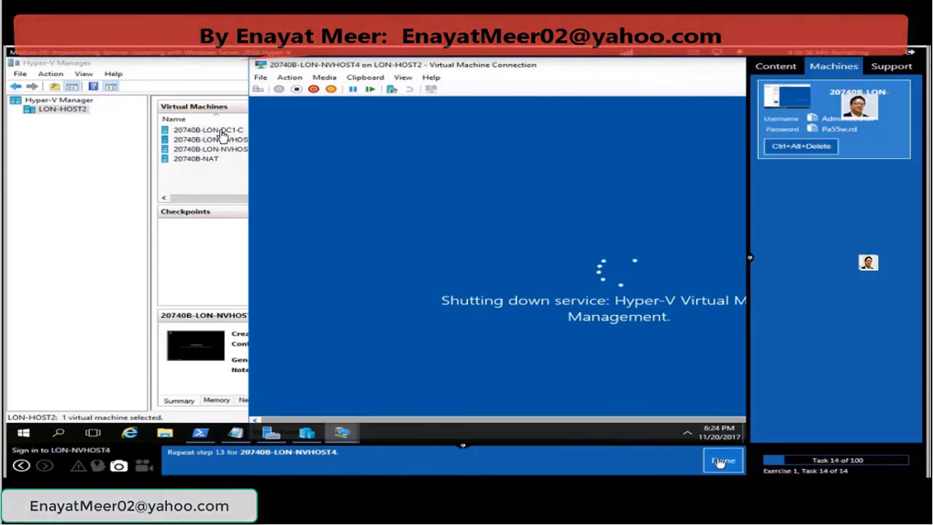
{"action": "left_click", "coordinate": [719, 459]}
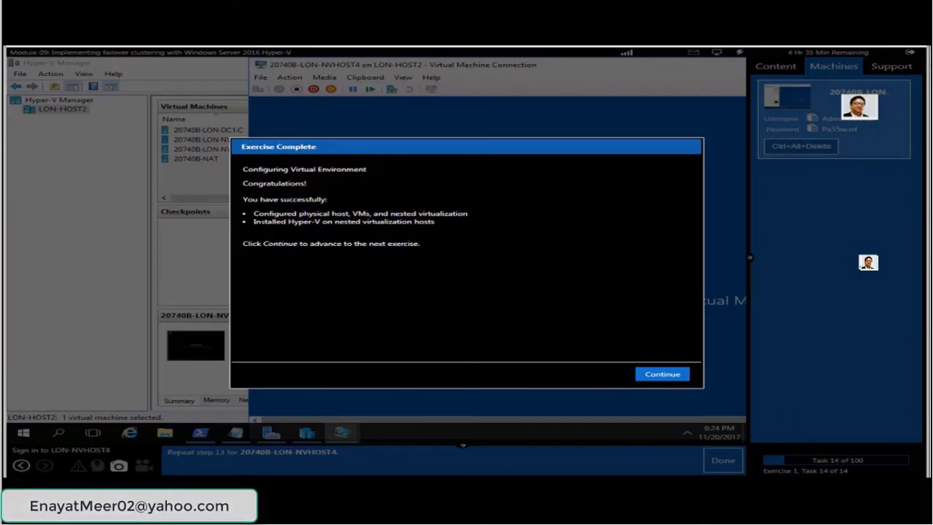
Review the Exercise Summary, highlighting the completed goals and upcoming failover cluster tasks.
{"action": "left_click_drag", "start_coordinate": [253, 211], "coordinate": [464, 232]}
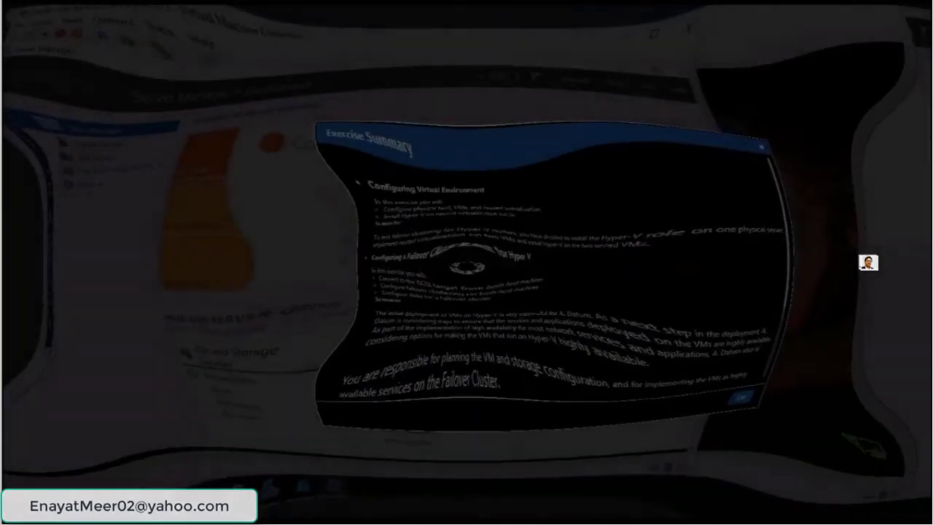
{"action": "left_click_drag", "start_coordinate": [361, 196], "coordinate": [567, 212]}
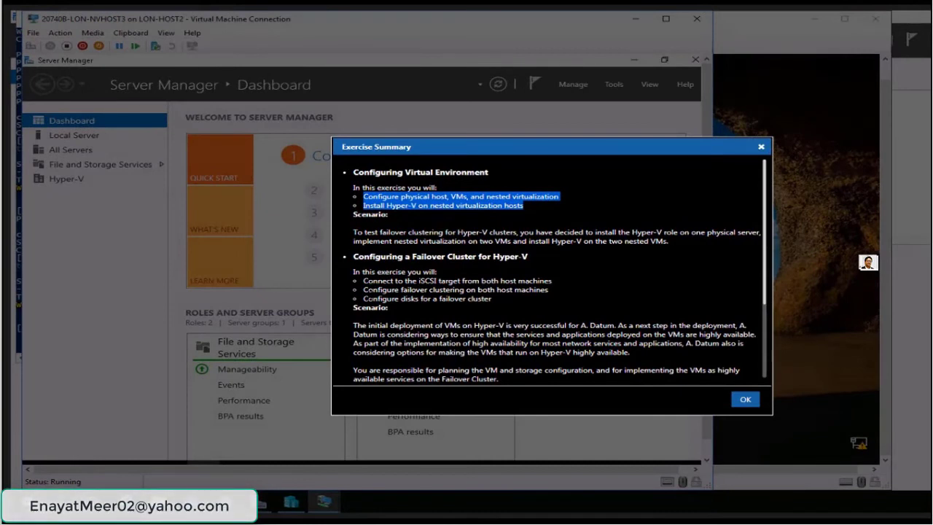
{"action": "left_click_drag", "start_coordinate": [363, 280], "coordinate": [508, 305]}
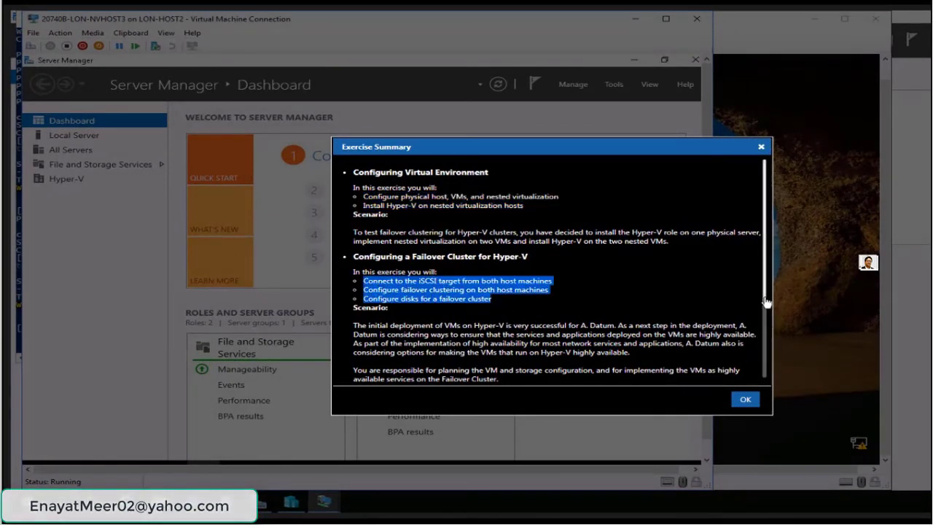
{"action": "left_click_drag", "start_coordinate": [766, 302], "coordinate": [783, 393]}
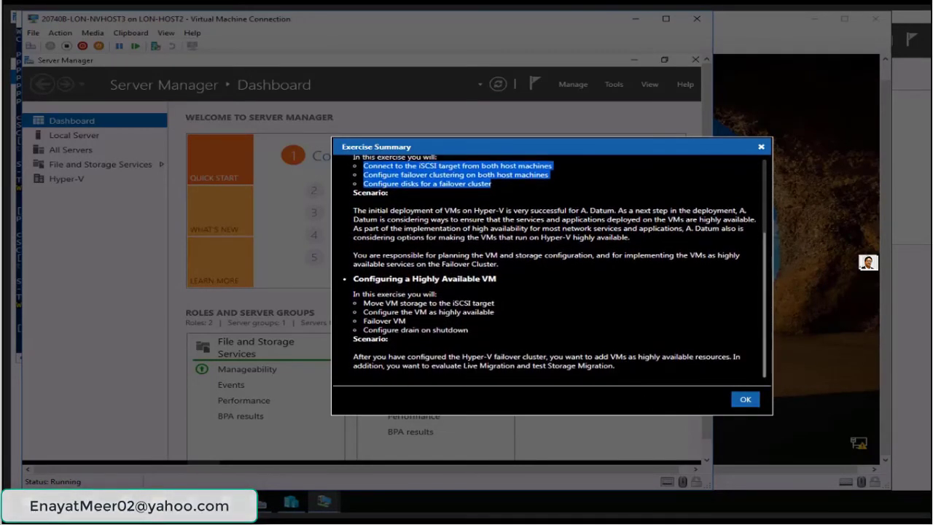